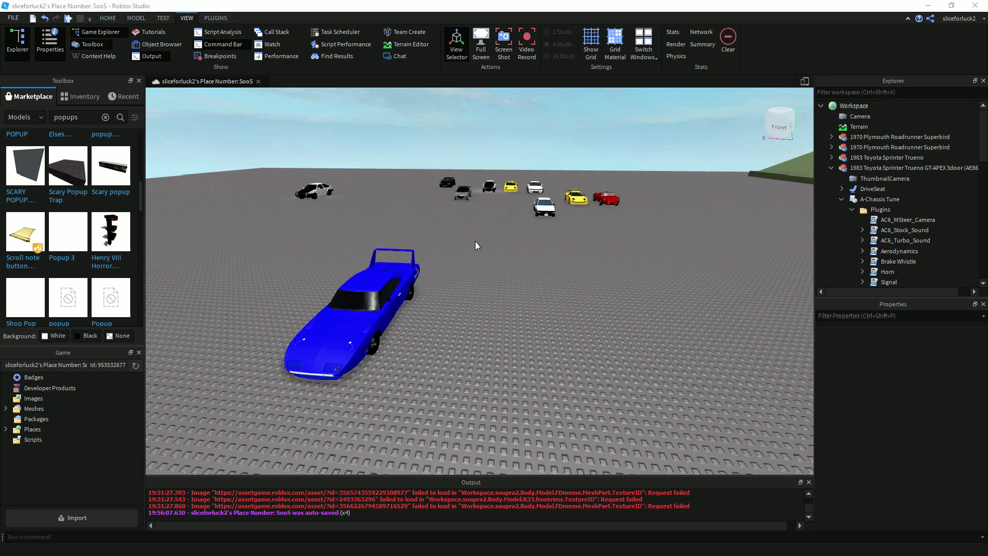
- Examine the blue Plymouth's front end and headlight covers from several angles
{"action": "right_click_drag", "start_coordinate": [489, 235], "coordinate": [489, 234]}
{"action": "key", "text": "w"}
{"action": "key", "text": "w"}
{"action": "key", "text": "s"}
{"action": "key", "text": "w"}
{"action": "key", "text": "w"}
{"action": "key", "text": "s"}
{"action": "key", "text": "w"}
{"action": "key", "text": "s"}
{"action": "right_click_drag", "start_coordinate": [530, 262], "coordinate": [545, 278]}
{"action": "right_click_drag", "start_coordinate": [334, 362], "coordinate": [351, 347]}
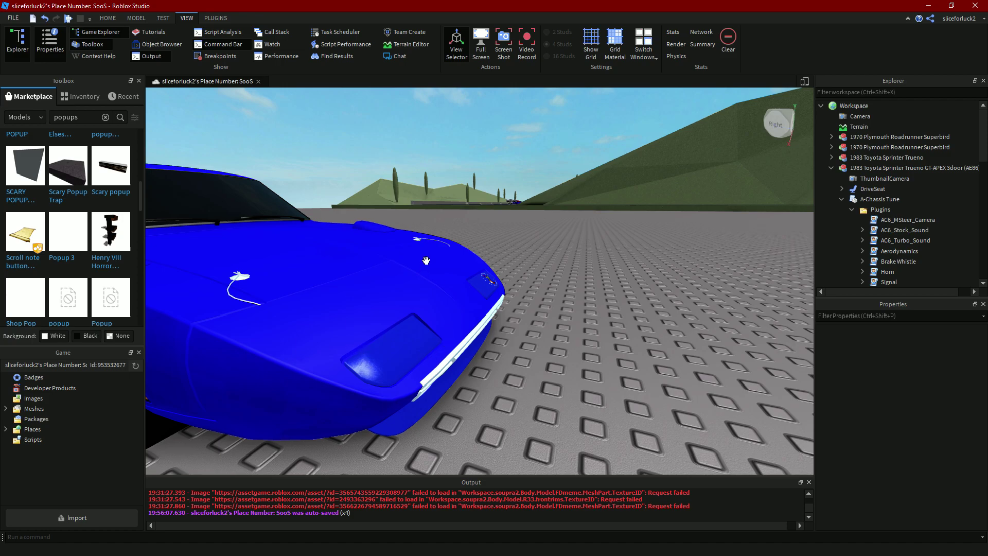
{"action": "right_click_drag", "start_coordinate": [476, 251], "coordinate": [475, 249]}
{"action": "mouse_move", "coordinate": [490, 182]}
{"action": "right_mouse_down"}
{"action": "mouse_move", "coordinate": [477, 184]}
{"action": "mouse_move", "coordinate": [490, 185]}
{"action": "right_mouse_up"}
{"action": "scroll", "coordinate": [489, 184], "scroll_direction": "down", "scroll_amount": 5}
{"action": "key", "text": "w"}
{"action": "key", "text": "a"}
{"action": "key", "text": "s"}
{"action": "key", "text": "w"}
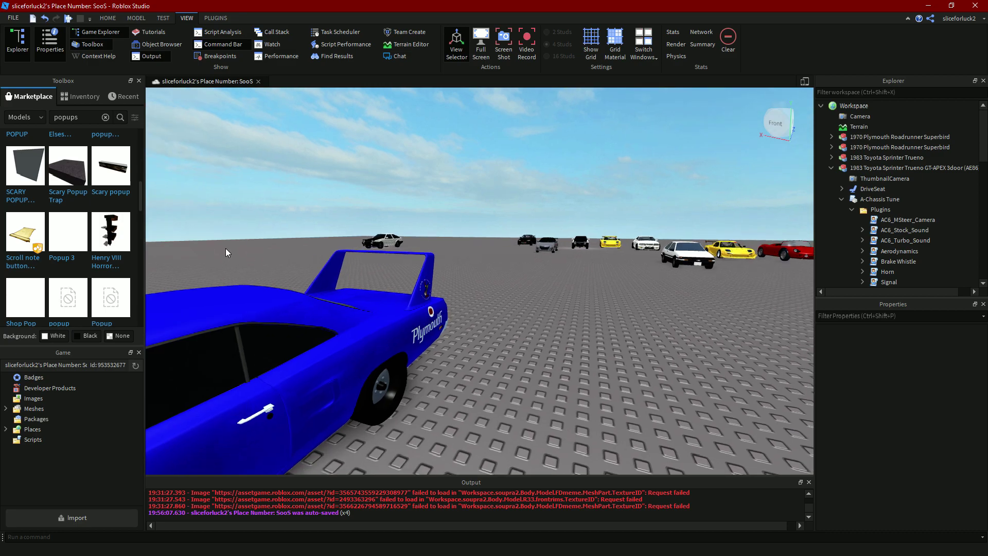
{"action": "right_click_drag", "start_coordinate": [225, 248], "coordinate": [226, 248]}
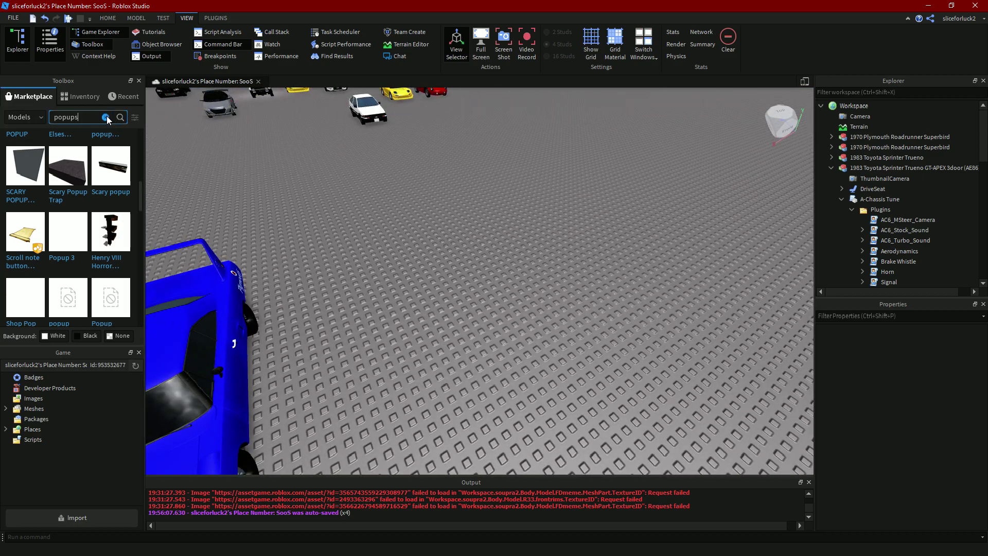
- Replace the marketplace model search with "ae86"
{"action": "left_click", "coordinate": [106, 118]}
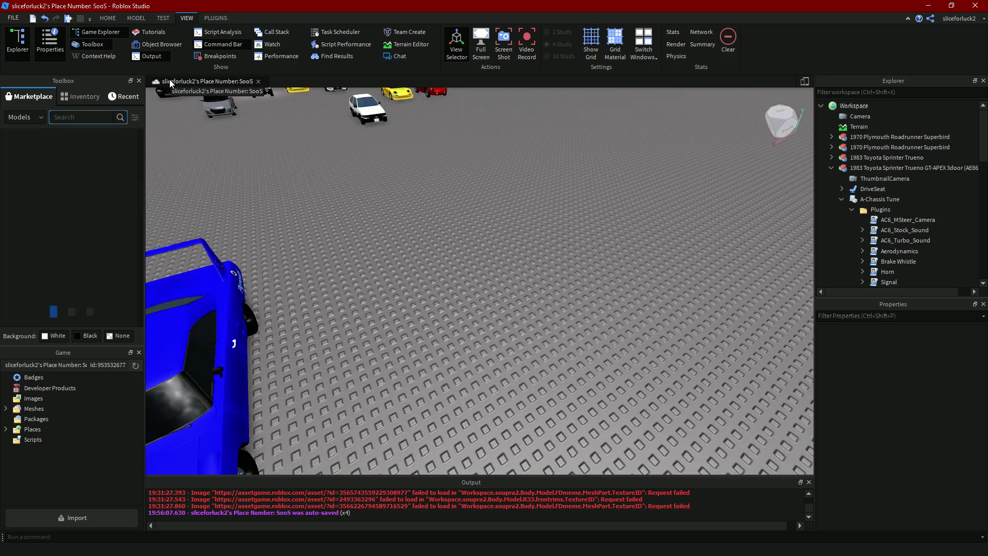
{"action": "type", "text": "ae86"}
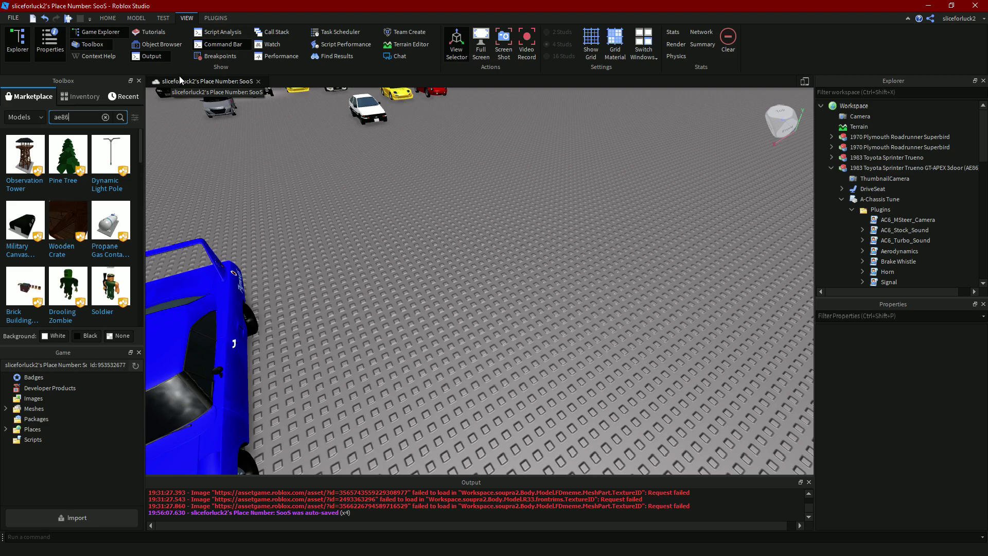
{"action": "key", "text": "Return"}
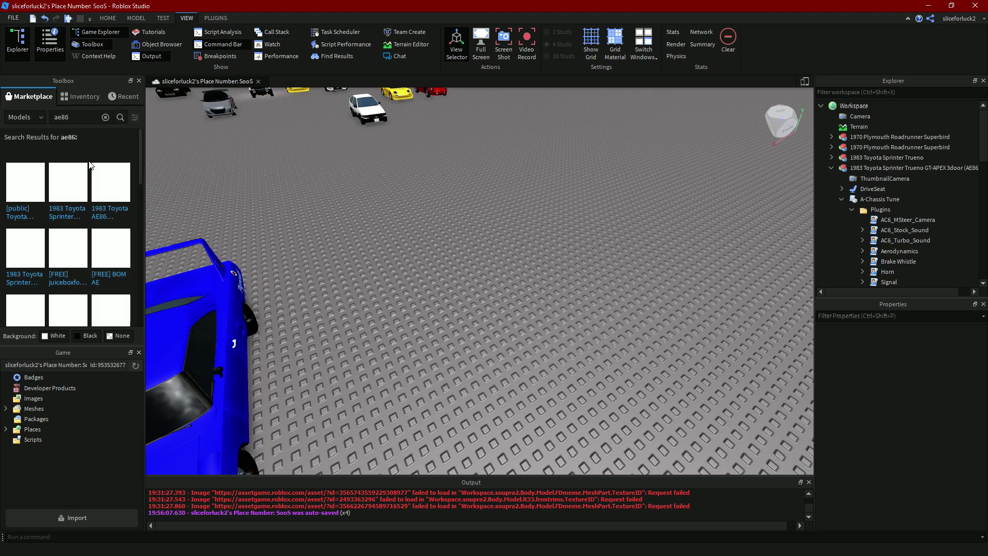
- Insert the [public] Toyota model from the ae86 results and check its A-Chassis Tune plugins for a Popups frame
{"action": "left_click", "coordinate": [26, 190]}
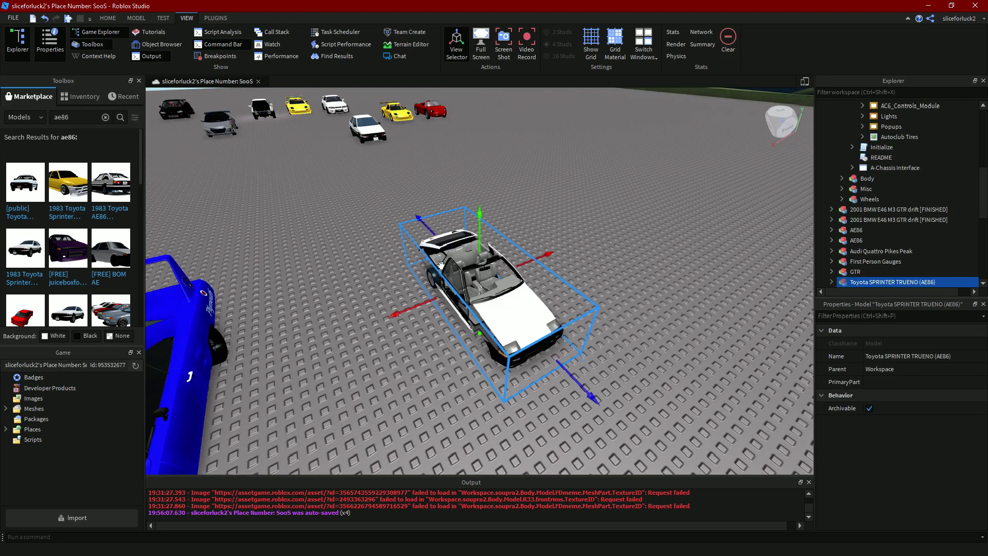
{"action": "left_click", "coordinate": [832, 282]}
{"action": "scroll", "coordinate": [846, 216], "scroll_direction": "down", "scroll_amount": 5}
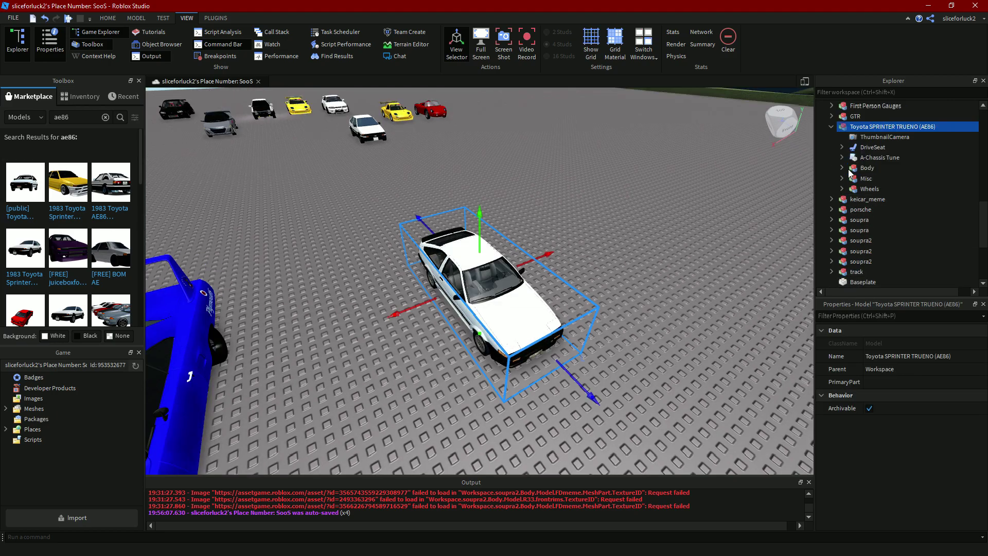
{"action": "left_click", "coordinate": [843, 158]}
{"action": "left_click", "coordinate": [852, 167]}
{"action": "scroll", "coordinate": [852, 169], "scroll_direction": "down", "scroll_amount": 2}
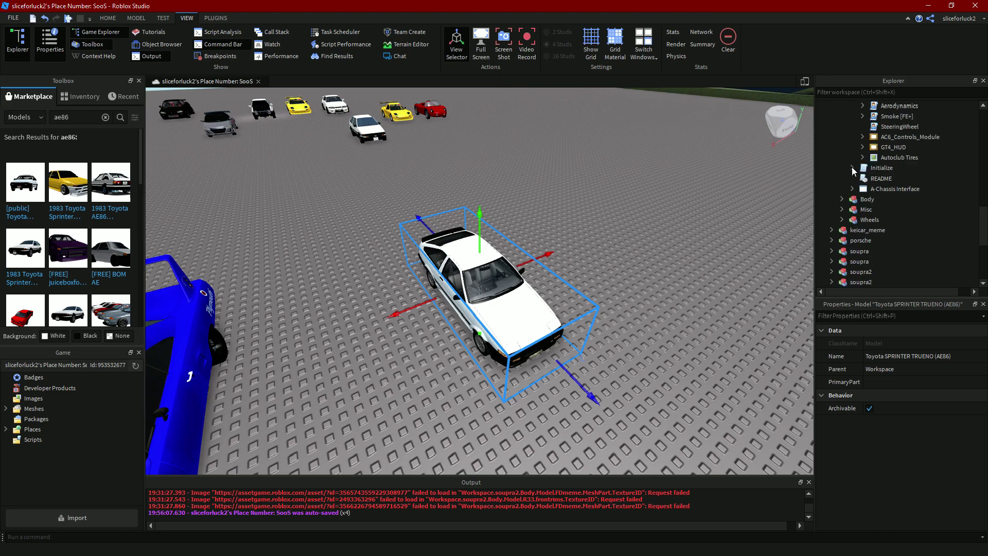
{"action": "scroll", "coordinate": [854, 183], "scroll_direction": "up", "scroll_amount": 1}
- Delete the inserted Toyota SPRINTER TRUENO (AE86) model from the workspace
{"action": "right_click_drag", "start_coordinate": [613, 170], "coordinate": [457, 286]}
{"action": "left_click", "coordinate": [495, 209]}
{"action": "left_click", "coordinate": [456, 287]}
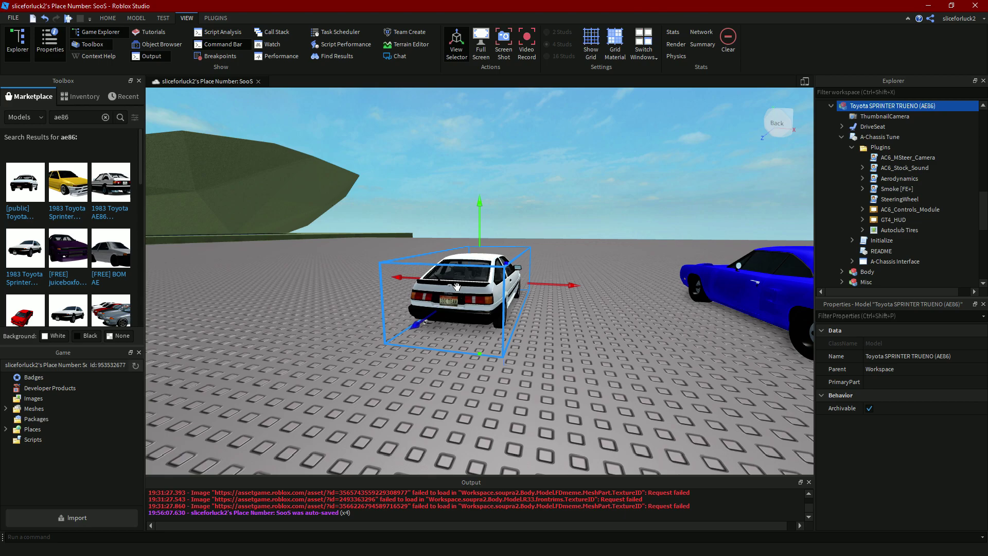
{"action": "key", "text": "Delete"}
{"action": "right_click_drag", "start_coordinate": [169, 285], "coordinate": [209, 274]}
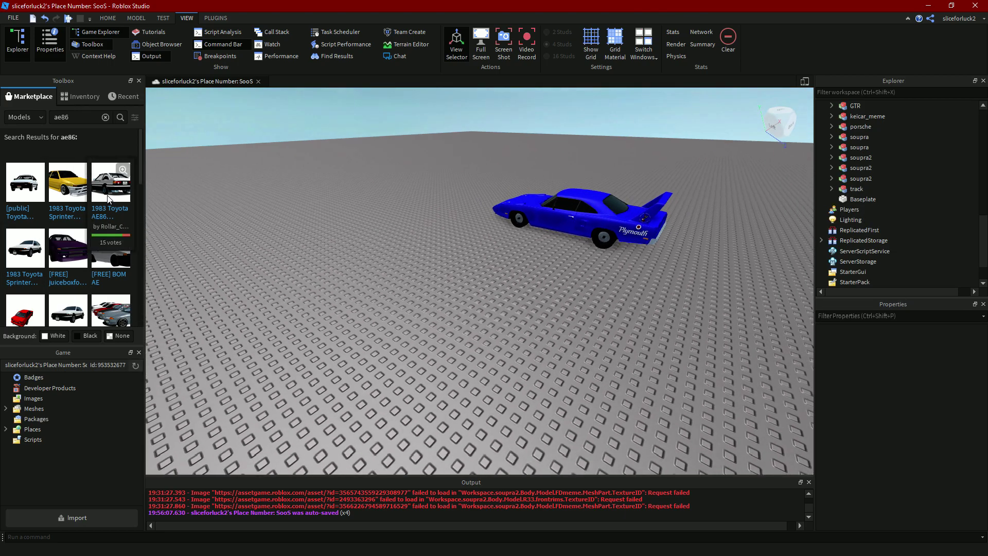
- Insert the 1983 Toyota AE86 model from the search results and expand its A-Chassis Tune Plugins folder
{"action": "left_click", "coordinate": [109, 200]}
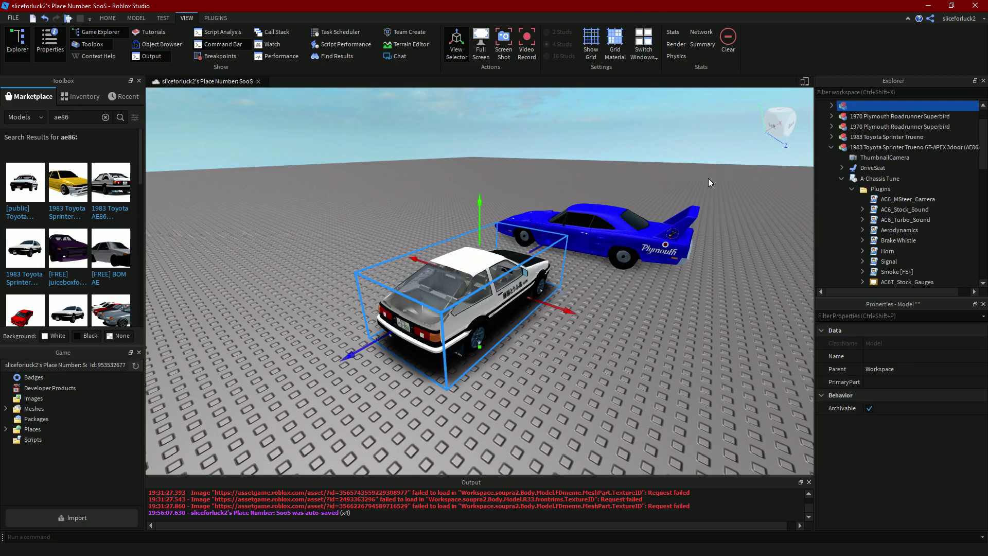
{"action": "left_click", "coordinate": [831, 105]}
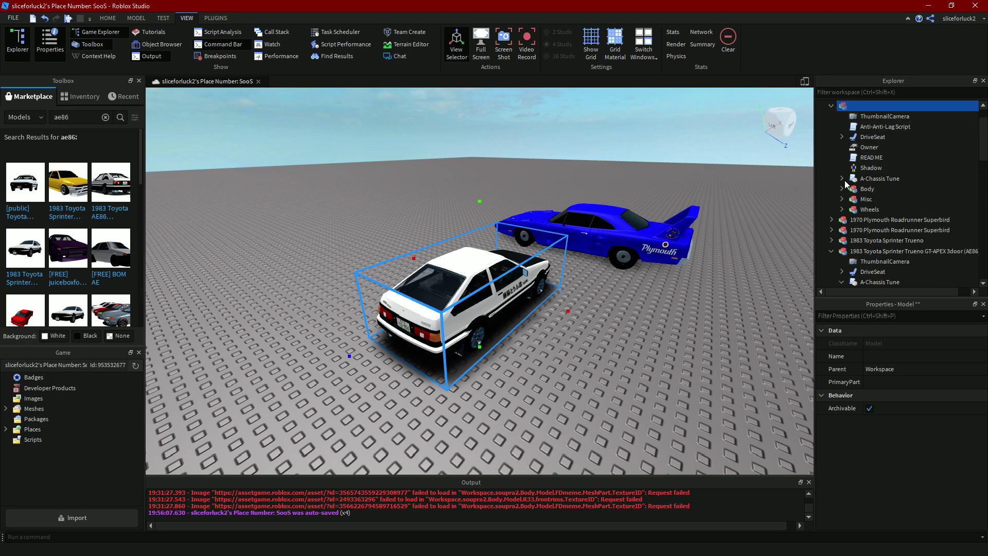
{"action": "left_click", "coordinate": [842, 179]}
{"action": "left_click", "coordinate": [852, 189]}
{"action": "scroll", "coordinate": [870, 231], "scroll_direction": "down", "scroll_amount": 4}
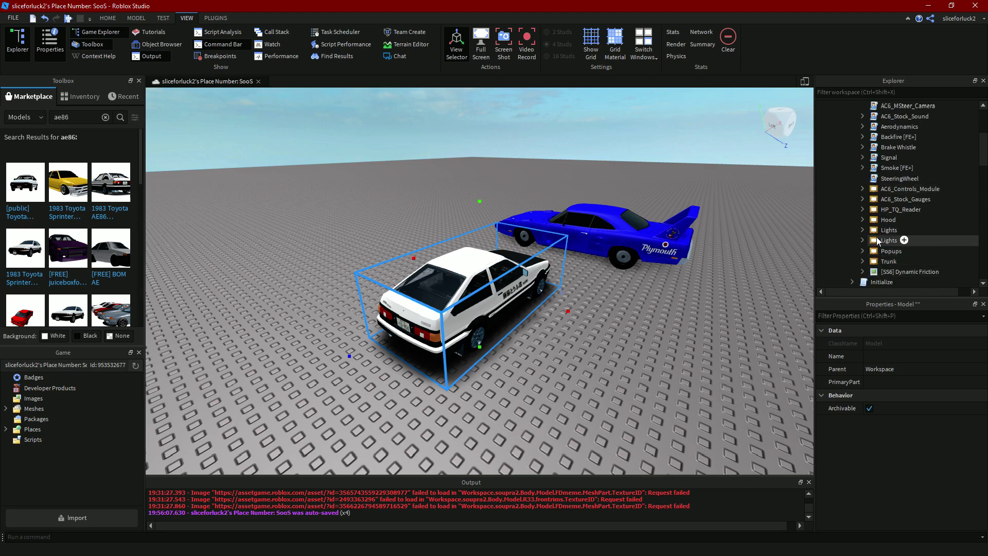
- Copy the Popups frame from the inserted AE86's Plugins folder
{"action": "left_click", "coordinate": [890, 251]}
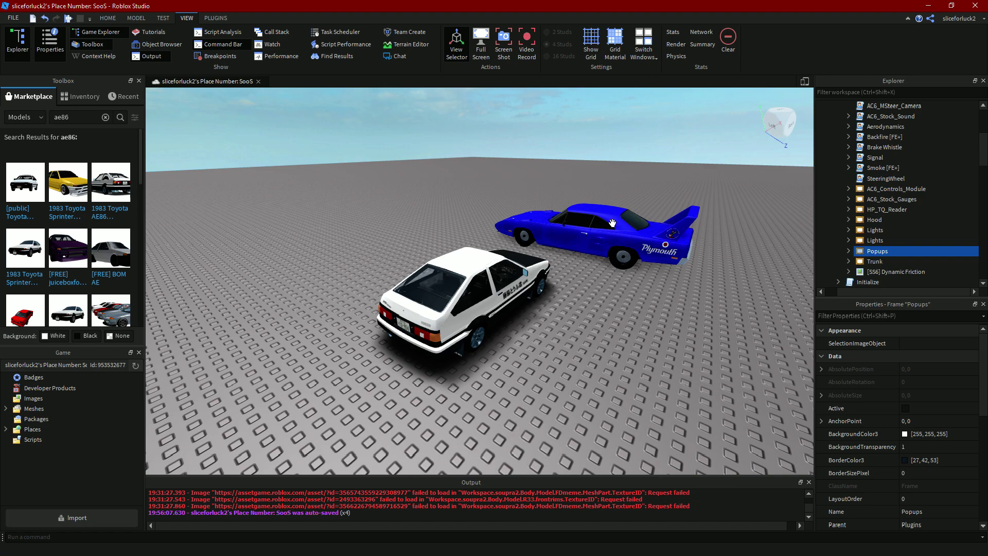
{"action": "mouse_move", "coordinate": [873, 254]}
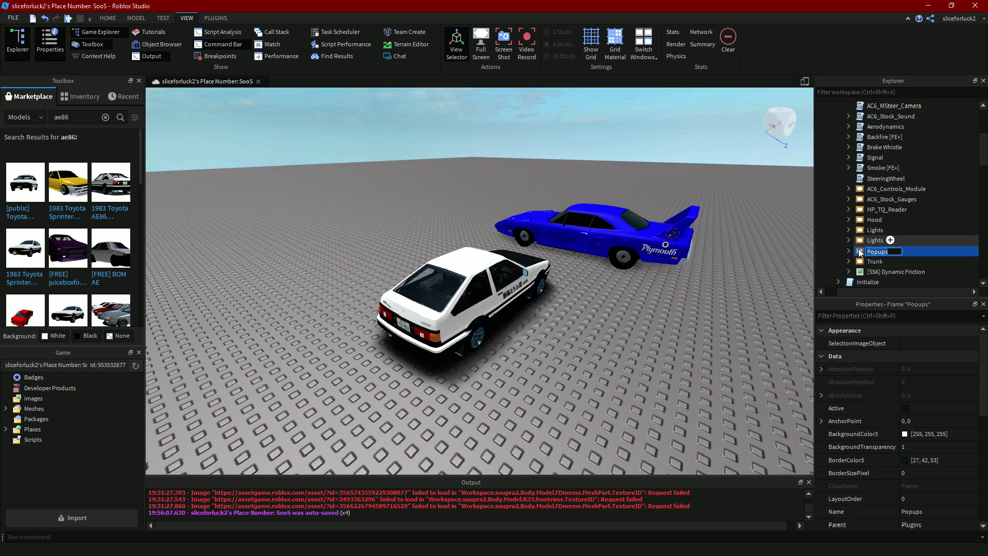
{"action": "double_click", "coordinate": [858, 256]}
{"action": "left_click", "coordinate": [857, 252]}
{"action": "scroll", "coordinate": [486, 283], "scroll_direction": "up", "scroll_amount": 8}
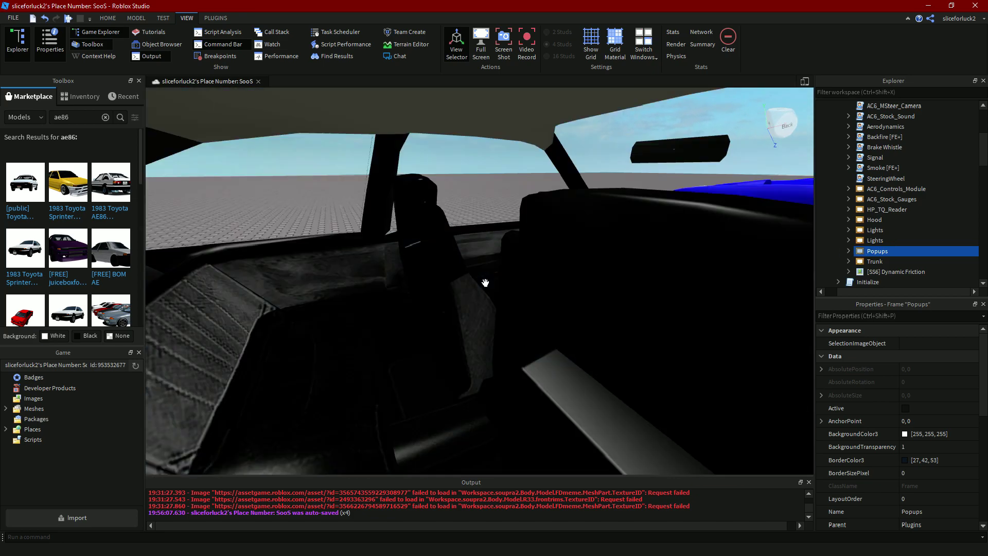
{"action": "right_click_drag", "start_coordinate": [485, 282], "coordinate": [488, 283]}
{"action": "key", "text": "a"}
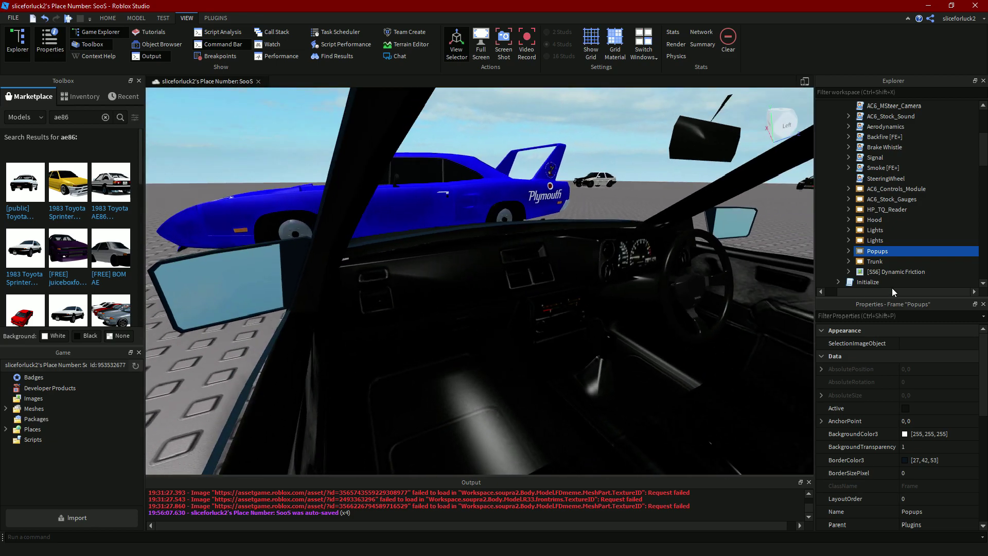
{"action": "right_click", "coordinate": [885, 250]}
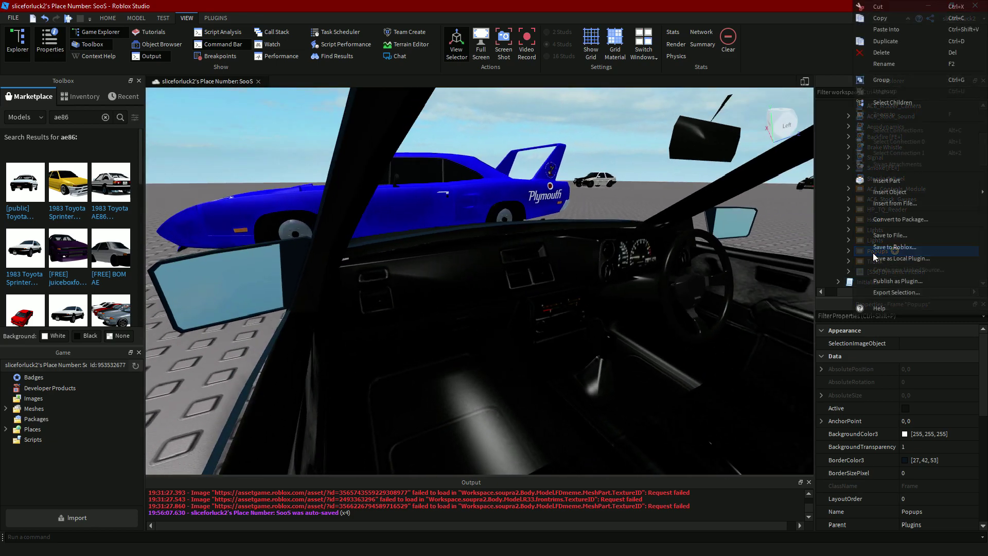
{"action": "left_click", "coordinate": [881, 18]}
- Paste the Popups frame into the A-Chassis Tune Plugins folder of the blue 1970 Plymouth Roadrunner Superbird
{"action": "key", "text": "a"}
{"action": "right_click_drag", "start_coordinate": [466, 278], "coordinate": [466, 278]}
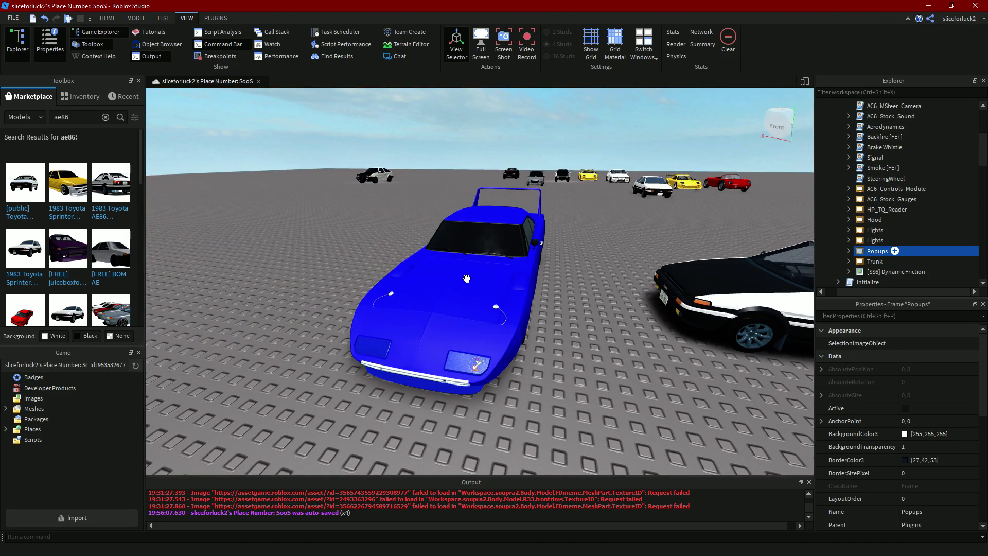
{"action": "scroll", "coordinate": [468, 279], "scroll_direction": "up", "scroll_amount": 3}
{"action": "left_click", "coordinate": [513, 260]}
{"action": "key", "text": "a"}
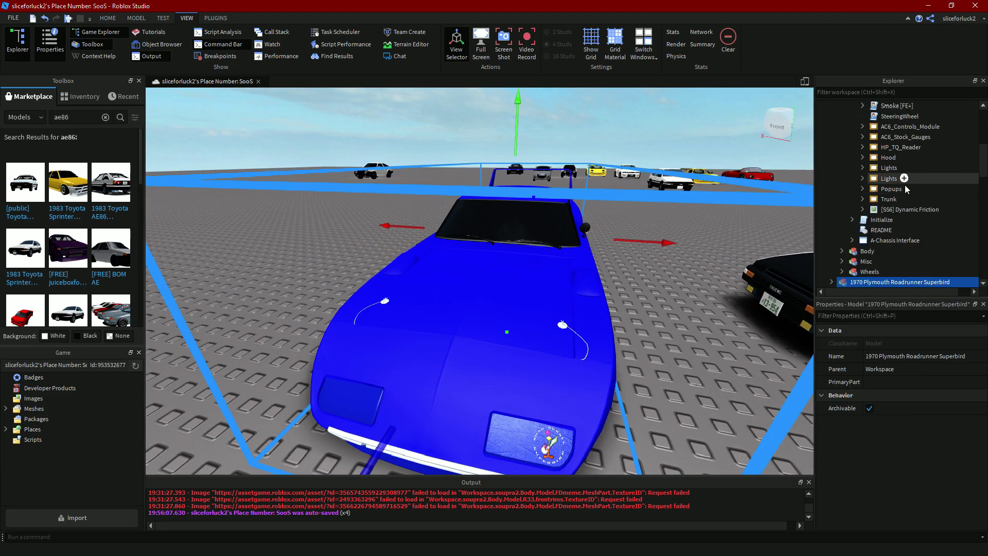
{"action": "key", "text": "s"}
{"action": "scroll", "coordinate": [478, 245], "scroll_direction": "up", "scroll_amount": 3}
{"action": "right_click_drag", "start_coordinate": [478, 245], "coordinate": [478, 246]}
{"action": "key", "text": "q"}
{"action": "scroll", "coordinate": [926, 221], "scroll_direction": "down", "scroll_amount": 5}
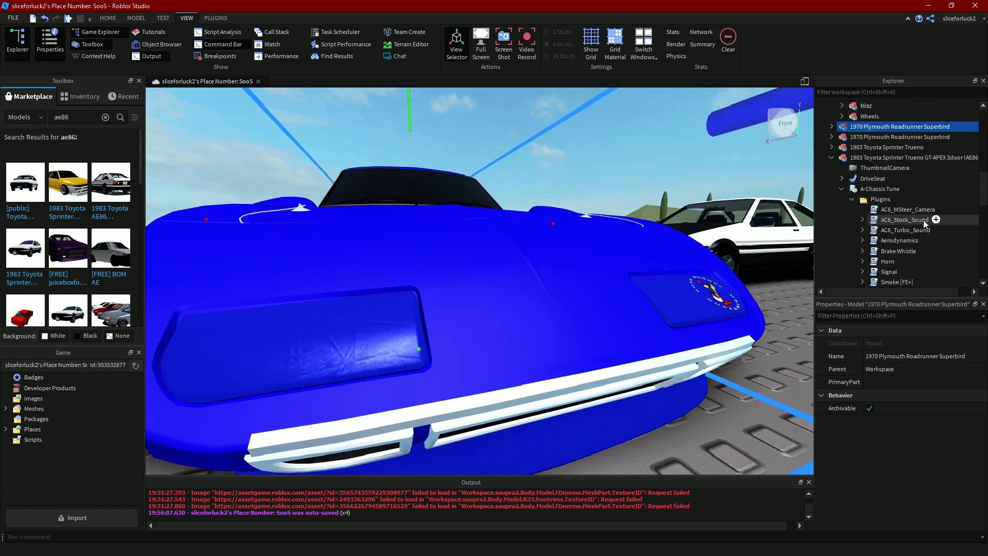
{"action": "left_click", "coordinate": [831, 126]}
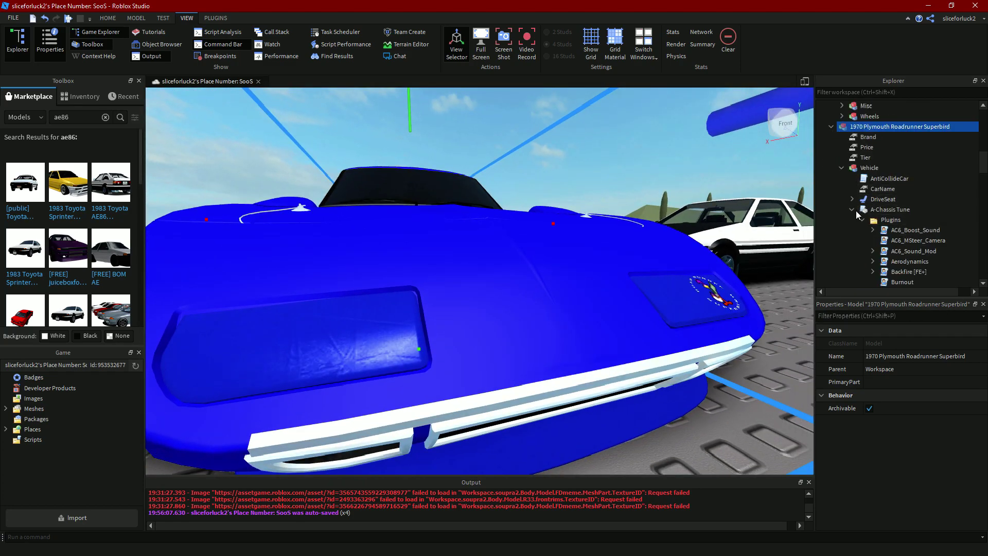
{"action": "scroll", "coordinate": [865, 209], "scroll_direction": "down", "scroll_amount": 1}
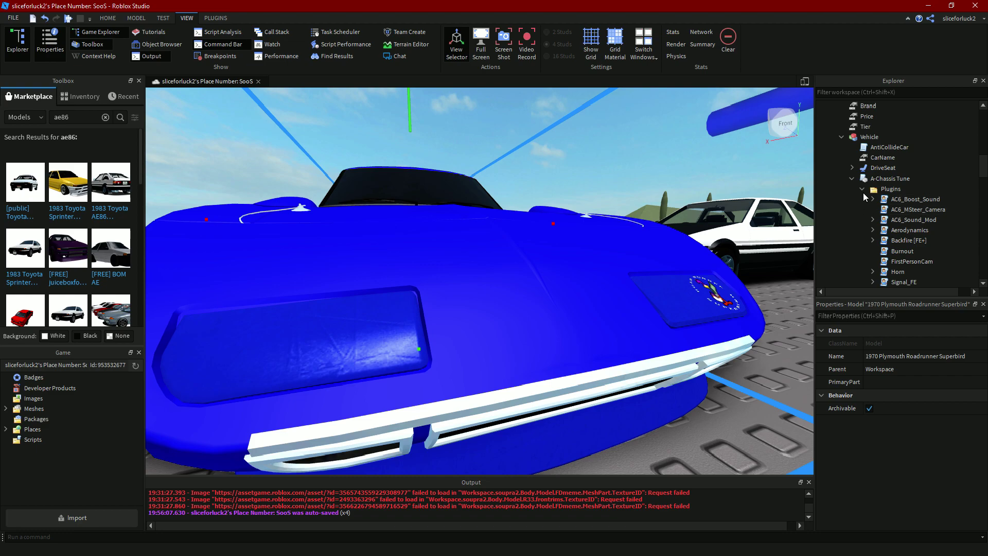
{"action": "right_click", "coordinate": [875, 188]}
{"action": "left_click", "coordinate": [881, 216]}
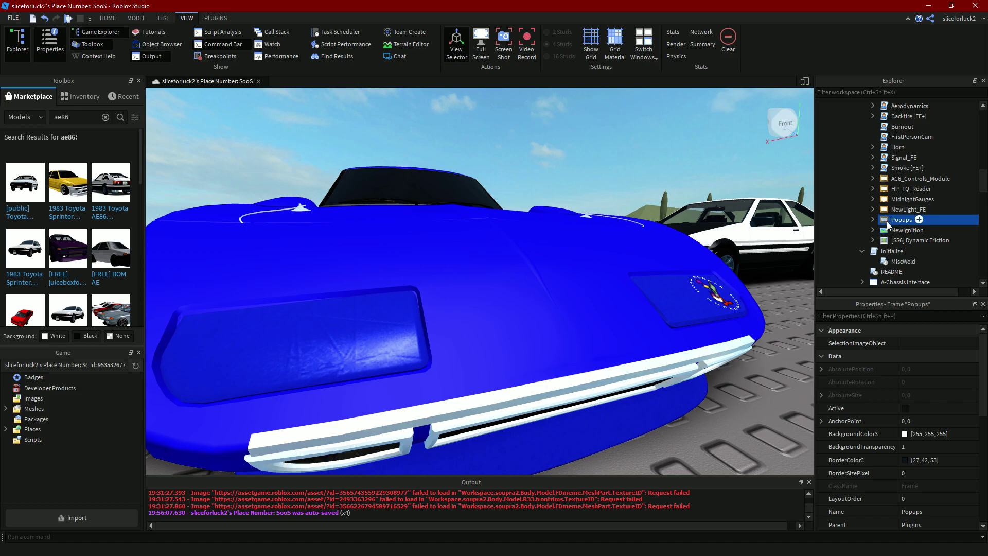
- Open the MiscWeld script under Initialize in the black-and-white AE86's A-Chassis Tune
{"action": "scroll", "coordinate": [887, 220], "scroll_direction": "down", "scroll_amount": 2}
{"action": "scroll", "coordinate": [425, 178], "scroll_direction": "down", "scroll_amount": 5}
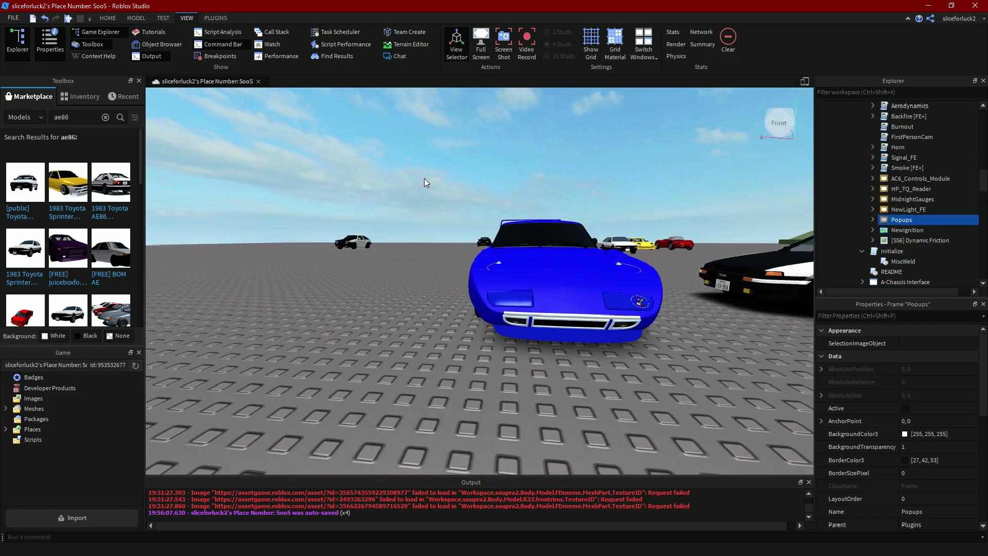
{"action": "right_click_drag", "start_coordinate": [424, 178], "coordinate": [376, 261]}
{"action": "key", "text": "s"}
{"action": "key", "text": "d"}
{"action": "right_click_drag", "start_coordinate": [418, 192], "coordinate": [418, 193]}
{"action": "key", "text": "s"}
{"action": "key", "text": "a"}
{"action": "key", "text": "w"}
{"action": "key", "text": "d"}
{"action": "key", "text": "s"}
{"action": "left_click", "coordinate": [585, 291]}
{"action": "right_click_drag", "start_coordinate": [592, 278], "coordinate": [592, 278]}
{"action": "key", "text": "s"}
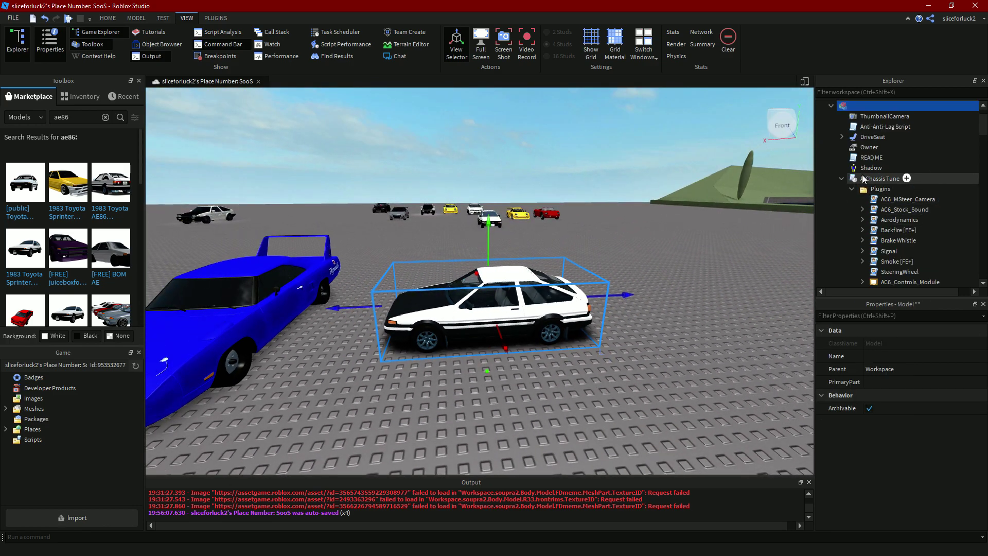
{"action": "scroll", "coordinate": [860, 170], "scroll_direction": "down", "scroll_amount": 4}
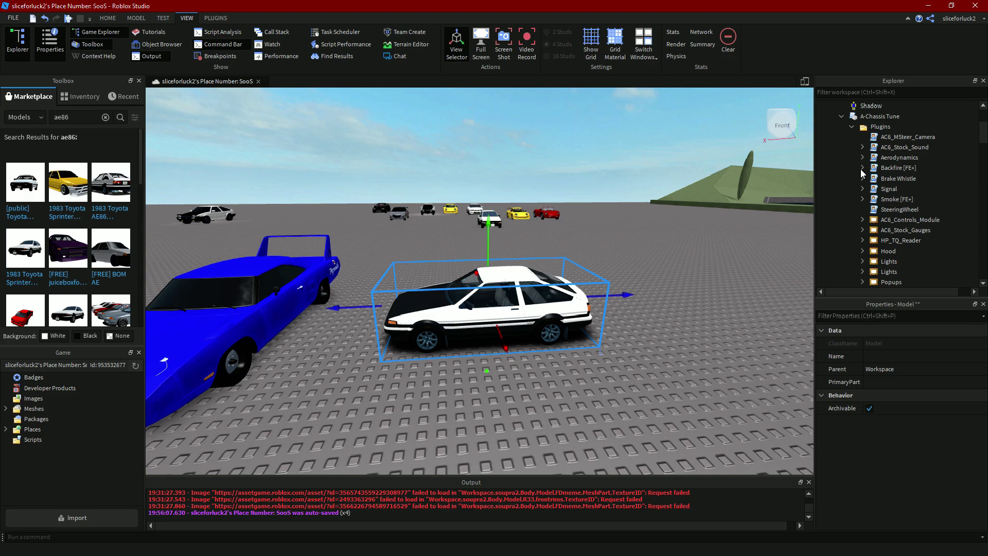
{"action": "left_click", "coordinate": [853, 157]}
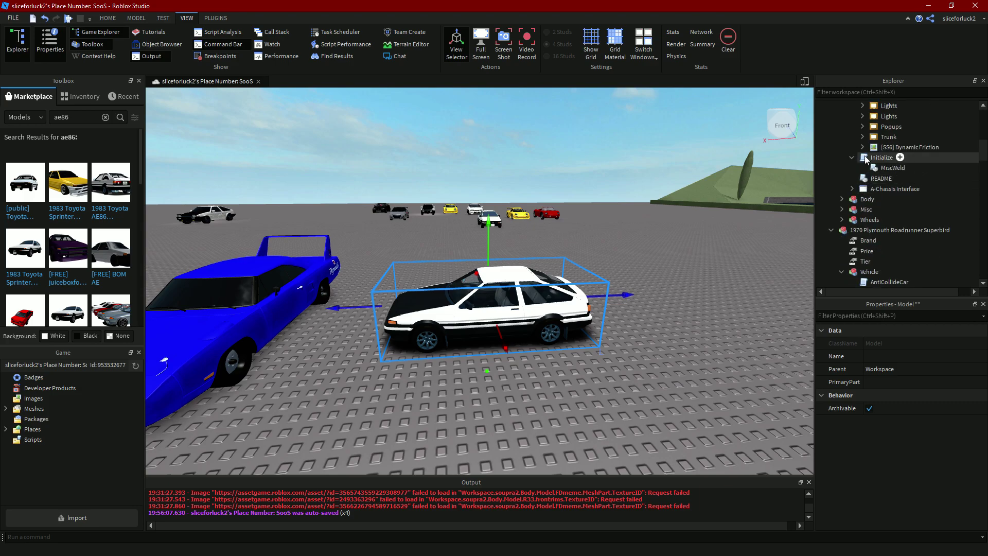
{"action": "double_click", "coordinate": [890, 168]}
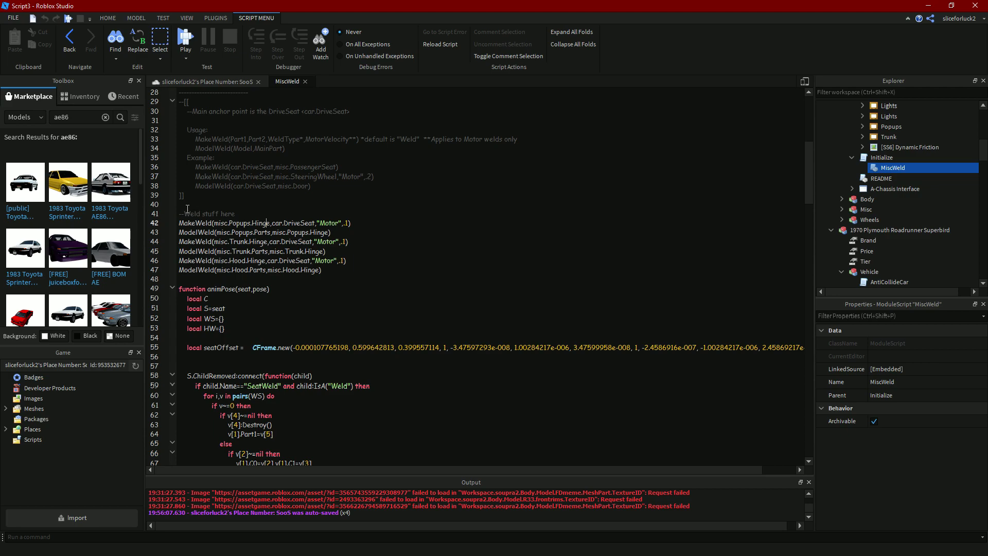
- Copy the MakeWeld and ModelWeld lines for misc.Popups below the "Weld stuff here" comment
{"action": "left_click_drag", "start_coordinate": [180, 213], "coordinate": [242, 211]}
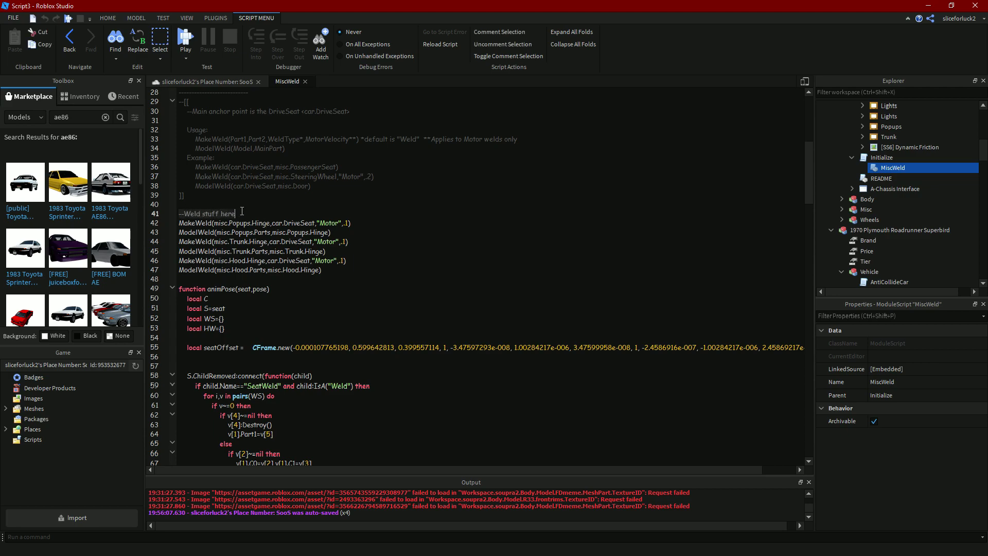
{"action": "left_click", "coordinate": [221, 223]}
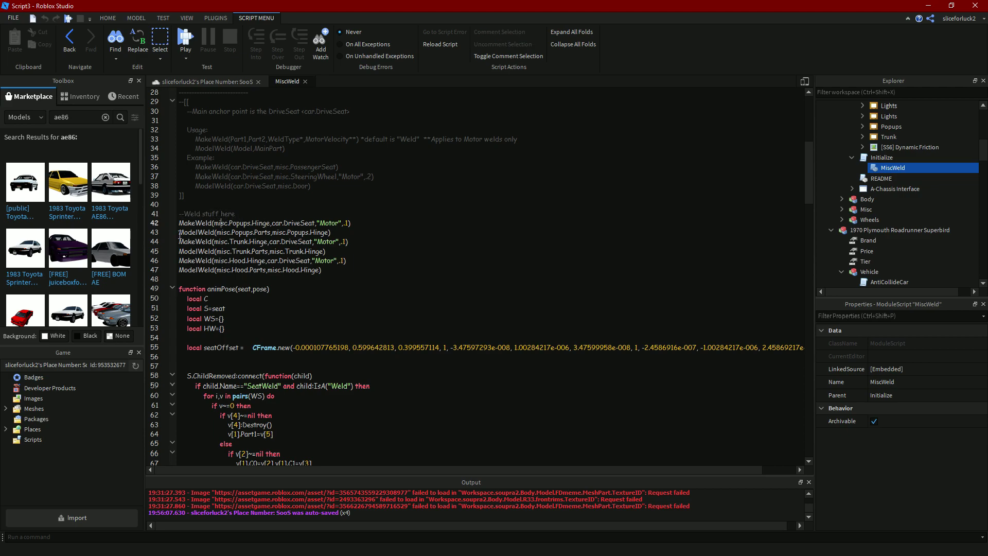
{"action": "left_click_drag", "start_coordinate": [179, 223], "coordinate": [301, 219]}
{"action": "left_click_drag", "start_coordinate": [360, 231], "coordinate": [358, 236]}
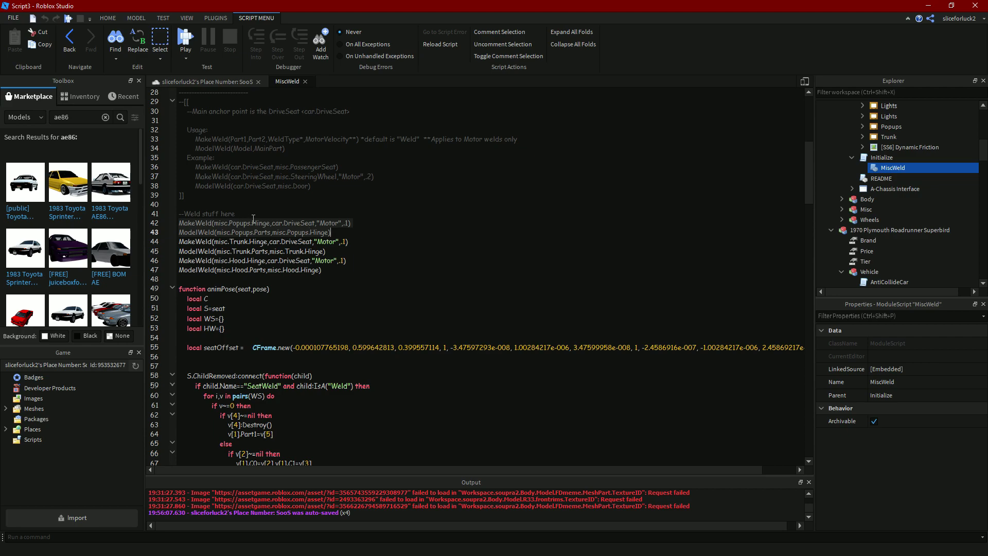
{"action": "right_click", "coordinate": [231, 227]}
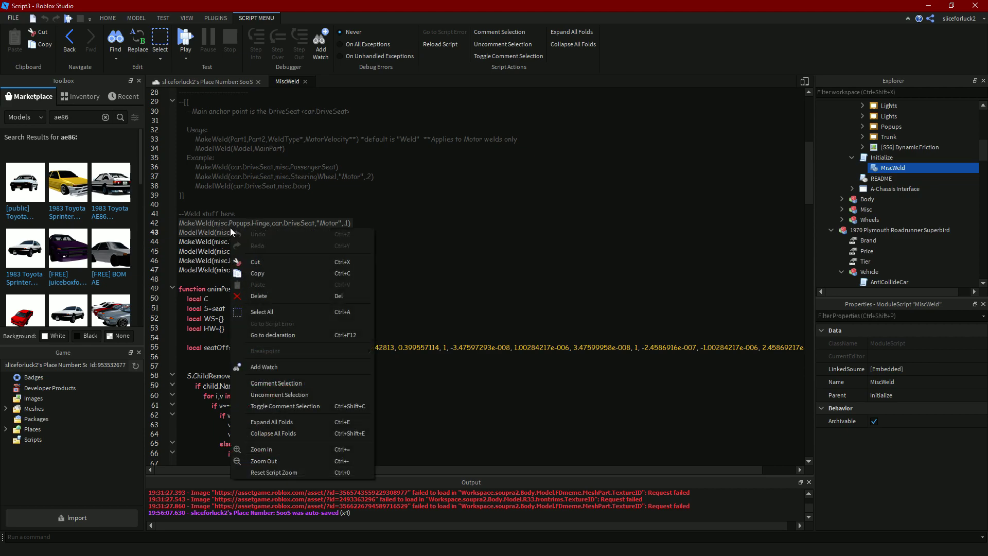
{"action": "left_click", "coordinate": [258, 273]}
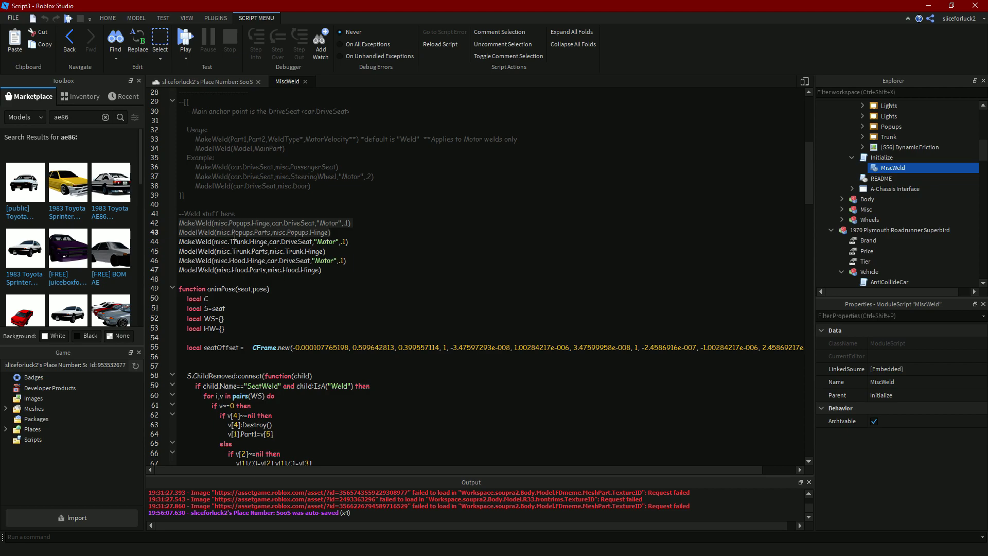
- Close the AE86's weld script and open the MiscWeld script under Initialize in the blue Superbird's A-Chassis Tune
{"action": "left_click", "coordinate": [305, 81]}
{"action": "right_click_drag", "start_coordinate": [437, 182], "coordinate": [497, 252]}
{"action": "key", "text": "w"}
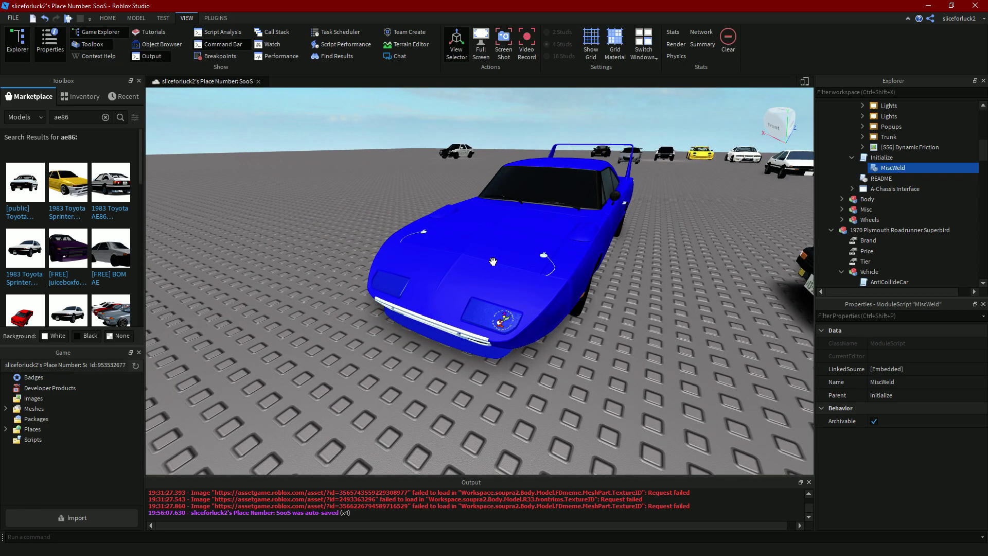
{"action": "left_click", "coordinate": [493, 262]}
{"action": "scroll", "coordinate": [881, 221], "scroll_direction": "down", "scroll_amount": 3}
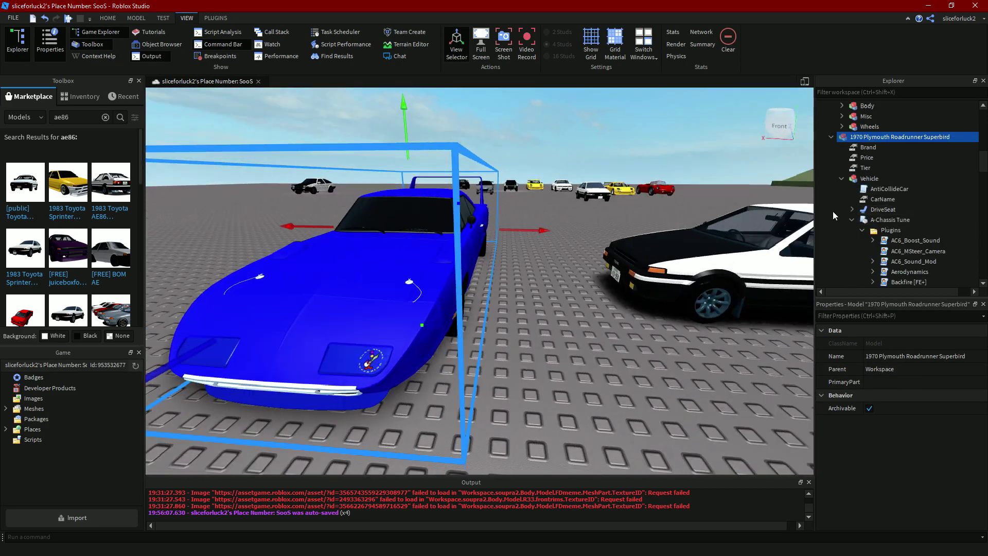
{"action": "scroll", "coordinate": [920, 186], "scroll_direction": "down", "scroll_amount": 10}
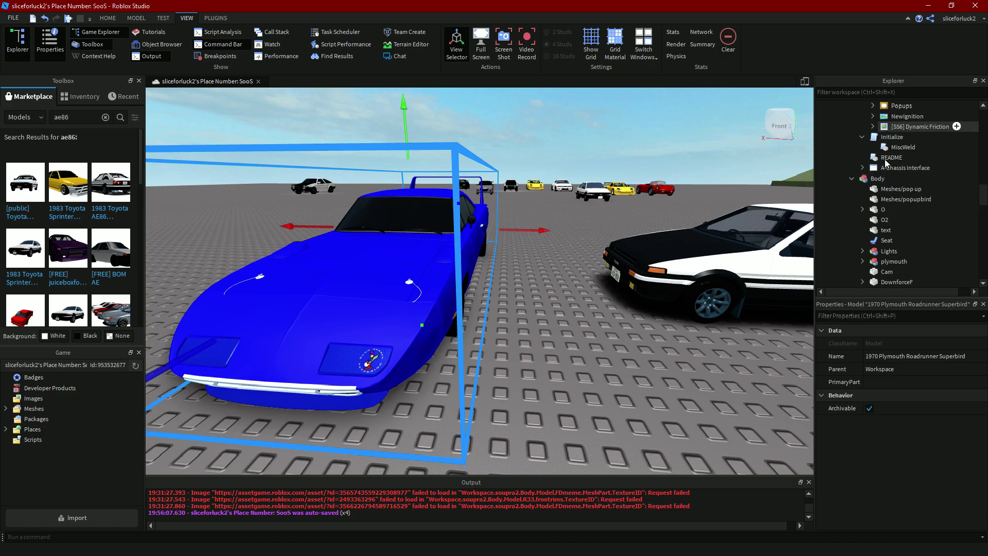
{"action": "scroll", "coordinate": [875, 166], "scroll_direction": "up", "scroll_amount": 10}
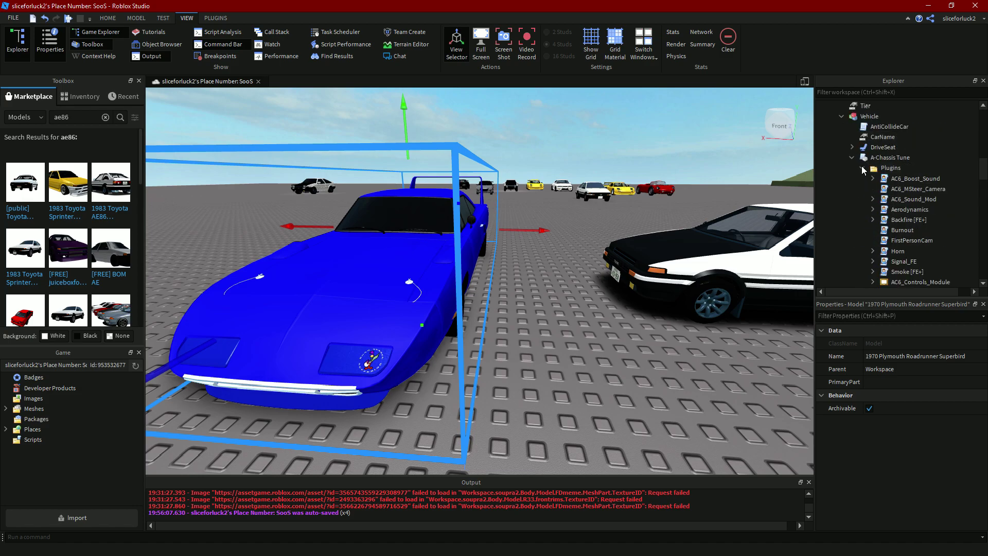
{"action": "scroll", "coordinate": [875, 171], "scroll_direction": "down", "scroll_amount": 10}
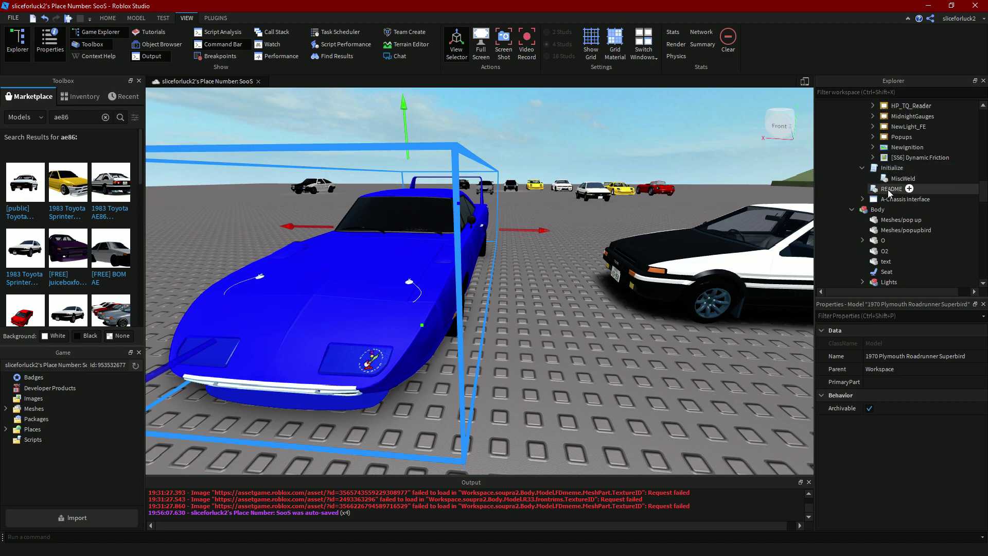
{"action": "double_click", "coordinate": [903, 178]}
{"action": "scroll", "coordinate": [352, 190], "scroll_direction": "down", "scroll_amount": 1}
{"action": "scroll", "coordinate": [291, 278], "scroll_direction": "down", "scroll_amount": 3}
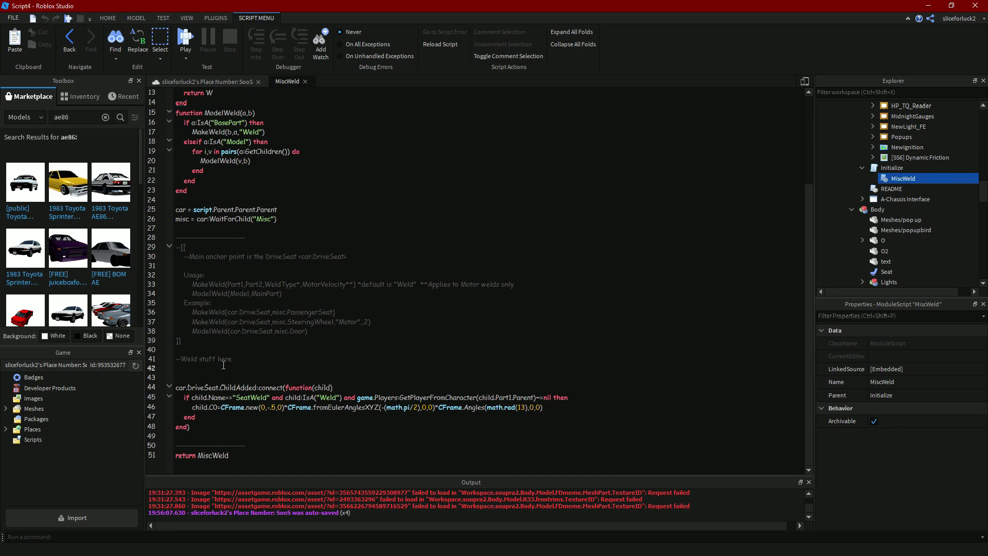
- Paste the misc.Popups MakeWeld and ModelWeld lines below the "Weld stuff here" comment and close the script
{"action": "key", "text": "Return"}
{"action": "right_click", "coordinate": [211, 379]}
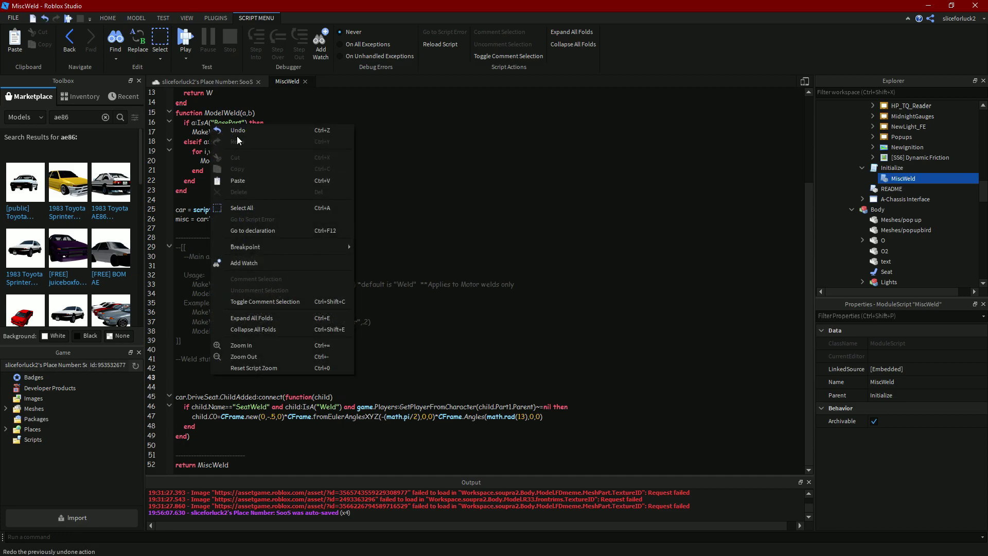
{"action": "left_click", "coordinate": [250, 177]}
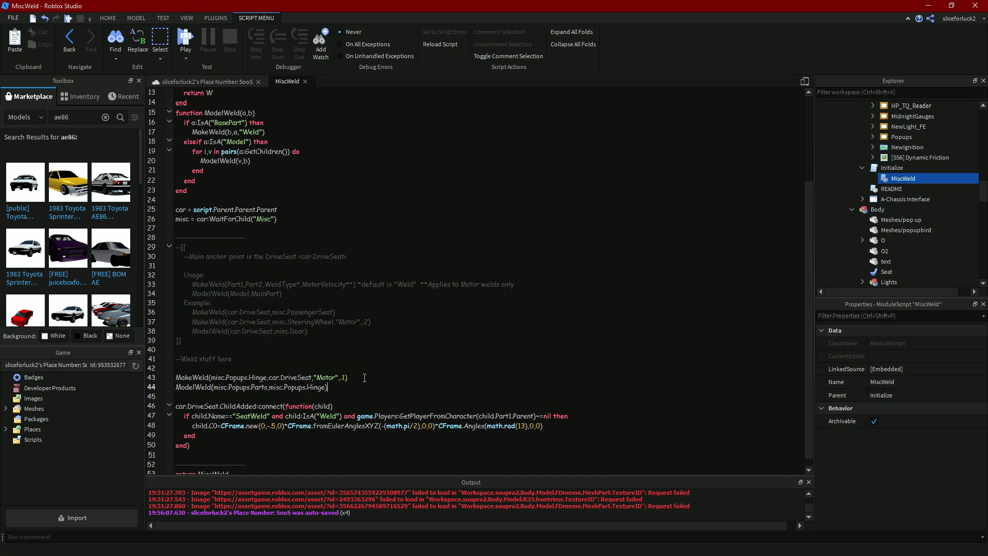
{"action": "left_click_drag", "start_coordinate": [328, 387], "coordinate": [167, 372]}
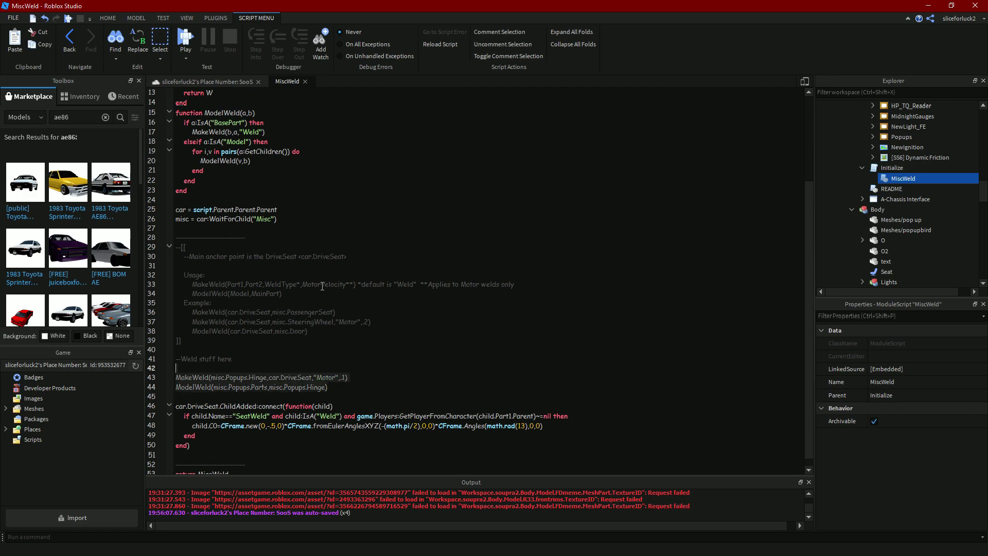
{"action": "left_click", "coordinate": [417, 391]}
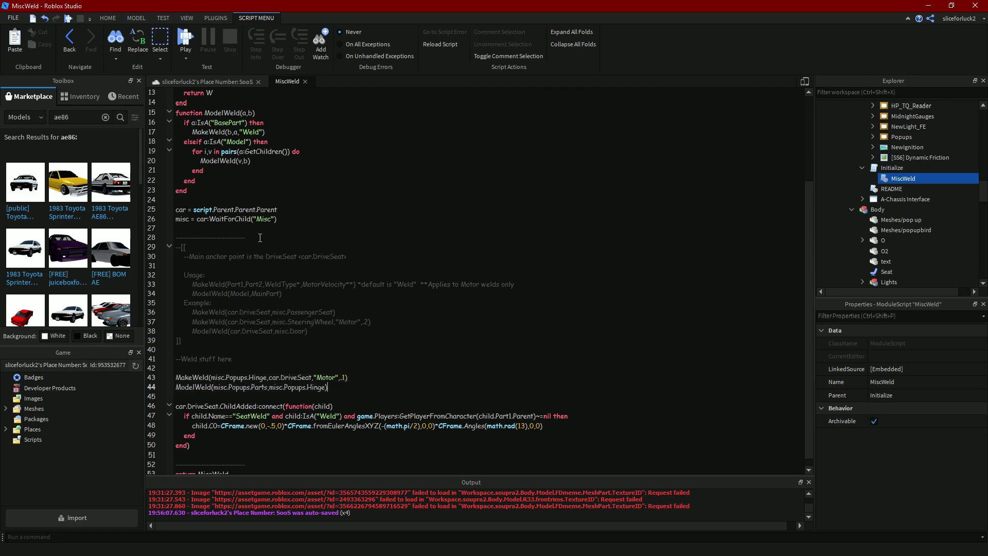
{"action": "left_click", "coordinate": [304, 81]}
- Select the five popup headlight meshes, from Meshes/pop up to text, in the Superbird's Body and examine them
{"action": "right_click_drag", "start_coordinate": [383, 285], "coordinate": [384, 284]}
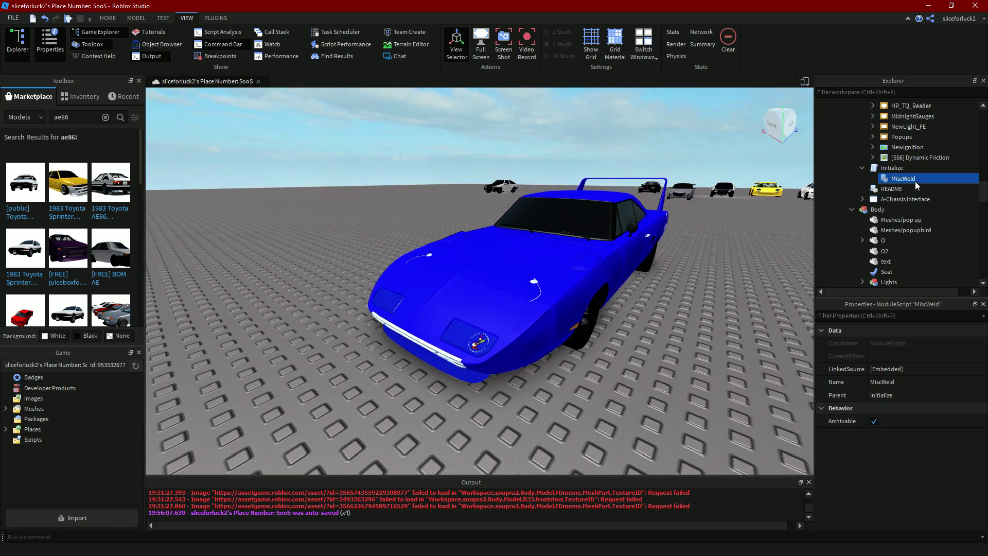
{"action": "mouse_move", "coordinate": [891, 177]}
{"action": "scroll", "coordinate": [888, 177], "scroll_direction": "down", "scroll_amount": 2}
{"action": "left_click", "coordinate": [882, 199]}
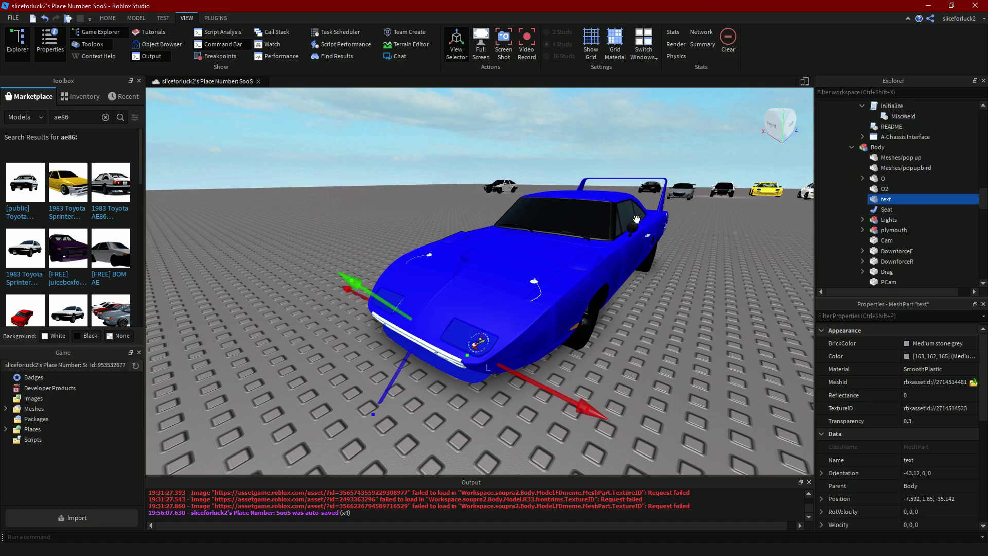
{"action": "key", "text": "f"}
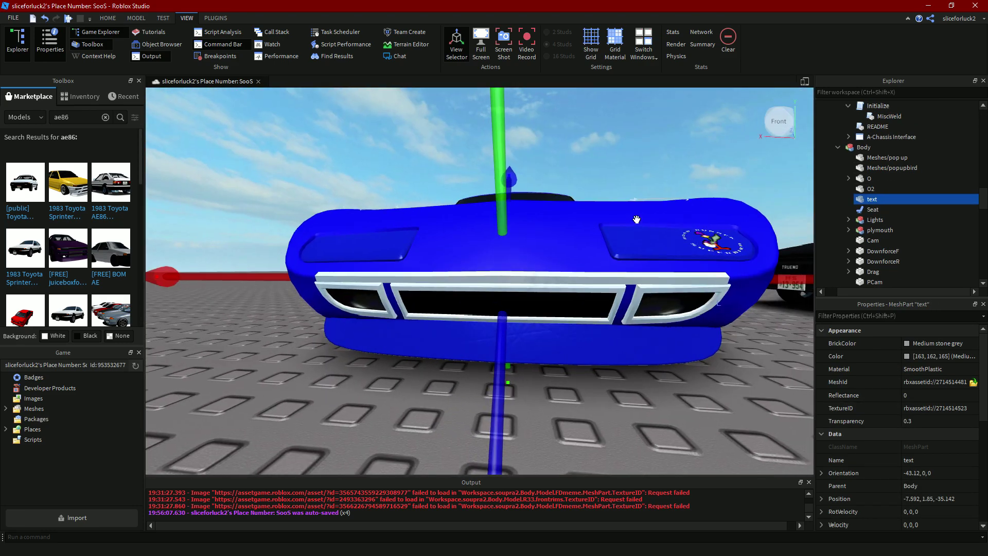
{"action": "right_click_drag", "start_coordinate": [636, 219], "coordinate": [637, 220]}
{"action": "key", "text": "f"}
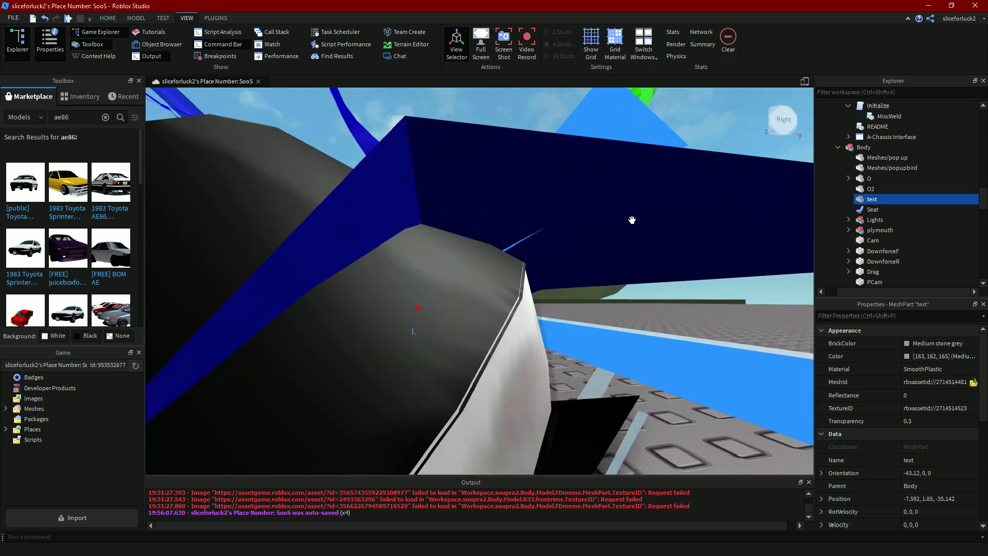
{"action": "left_click", "coordinate": [871, 158], "text": "shift"}
{"action": "scroll", "coordinate": [427, 261], "scroll_direction": "down", "scroll_amount": 3}
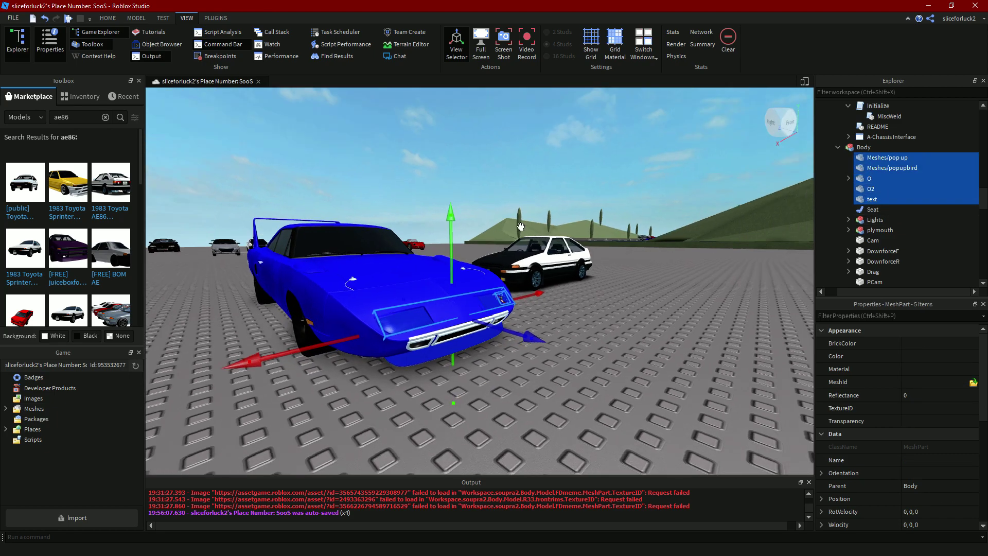
- Try raising the selected headlight meshes above the Superbird's nose and undo the move
{"action": "left_click_drag", "start_coordinate": [429, 264], "coordinate": [450, 161]}
{"action": "right_click_drag", "start_coordinate": [451, 161], "coordinate": [450, 160]}
{"action": "key", "text": "ctrl+z"}
- Copy the Popups model from the Misc model of the black-and-white AE86
{"action": "scroll", "coordinate": [678, 222], "scroll_direction": "up", "scroll_amount": 8}
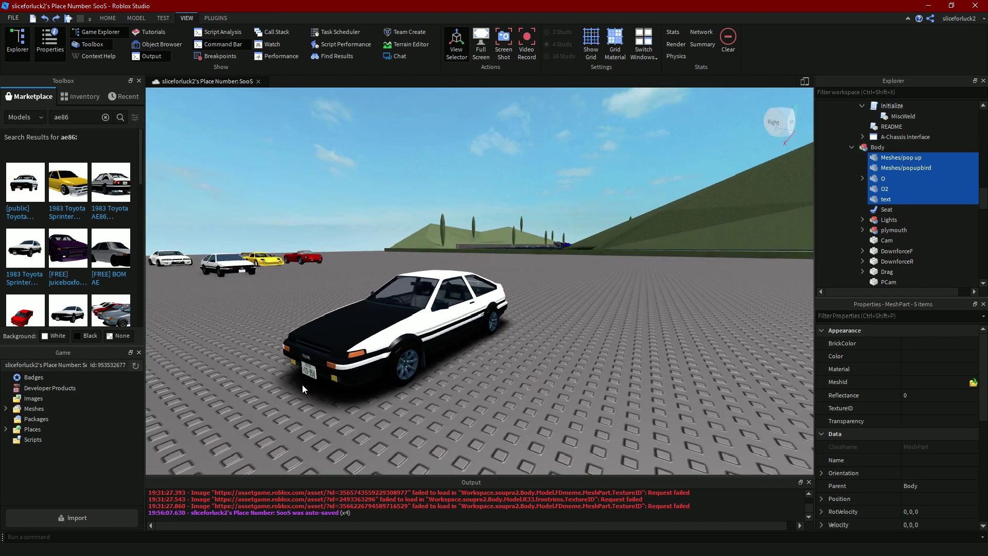
{"action": "scroll", "coordinate": [301, 385], "scroll_direction": "up", "scroll_amount": 5}
{"action": "left_click", "coordinate": [351, 340]}
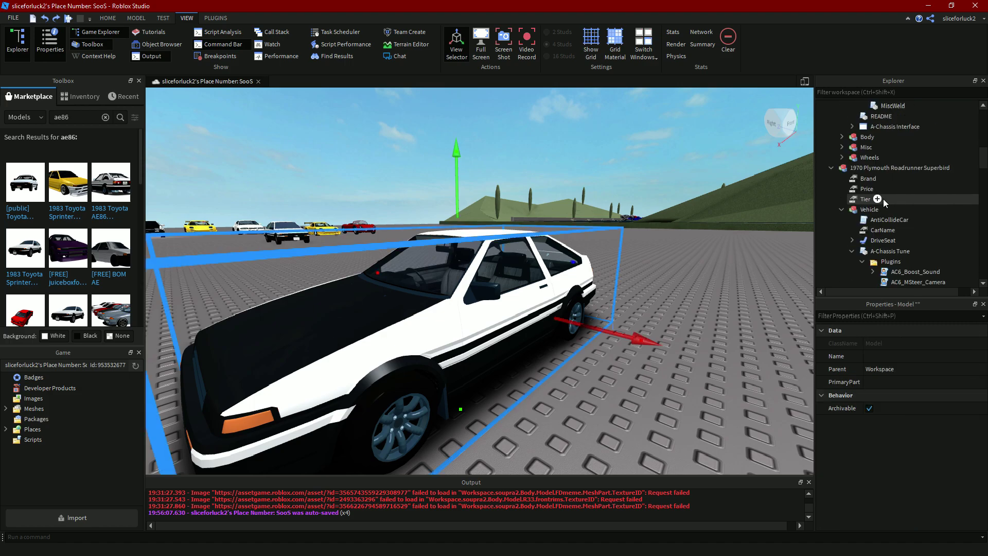
{"action": "left_click", "coordinate": [853, 148]}
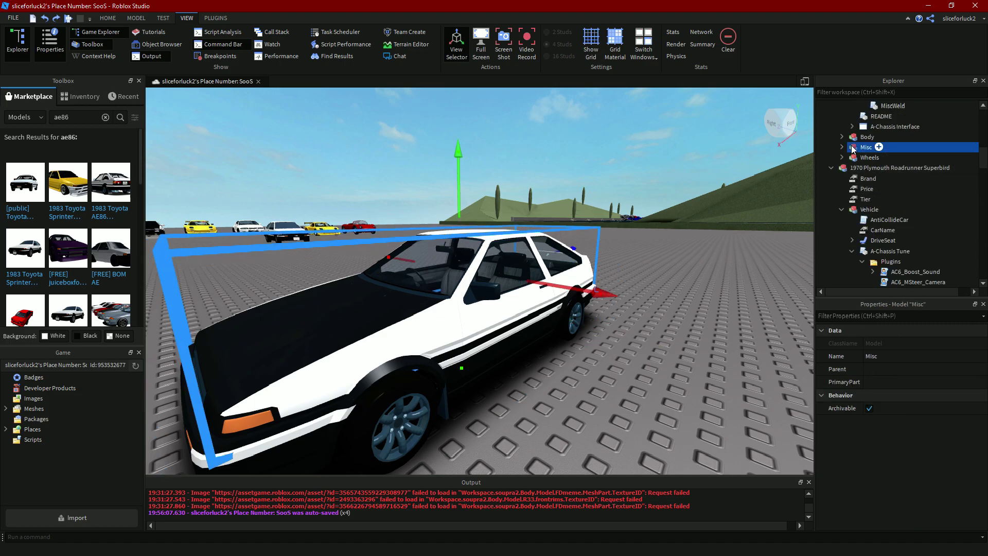
{"action": "double_click", "coordinate": [832, 148]}
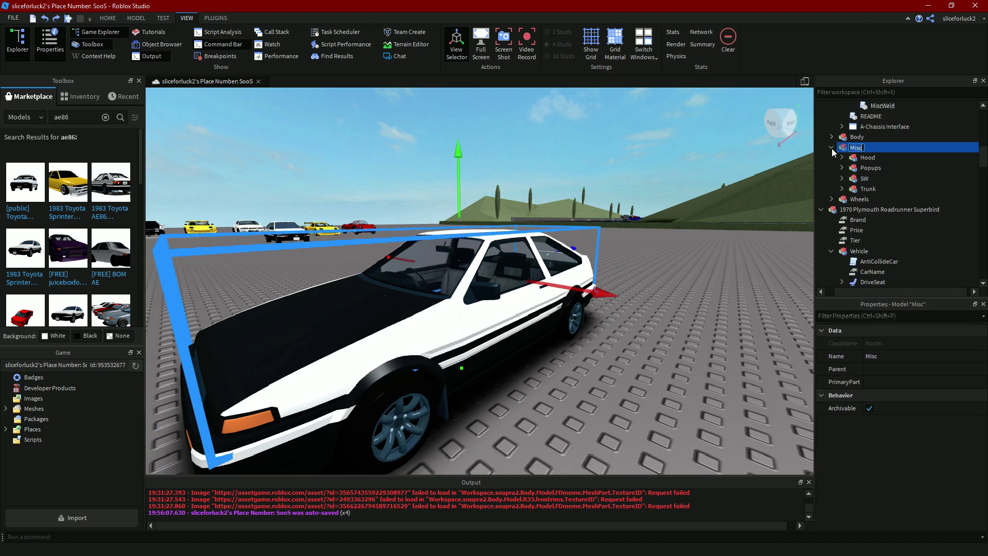
{"action": "left_click", "coordinate": [858, 170]}
{"action": "right_click", "coordinate": [858, 170]}
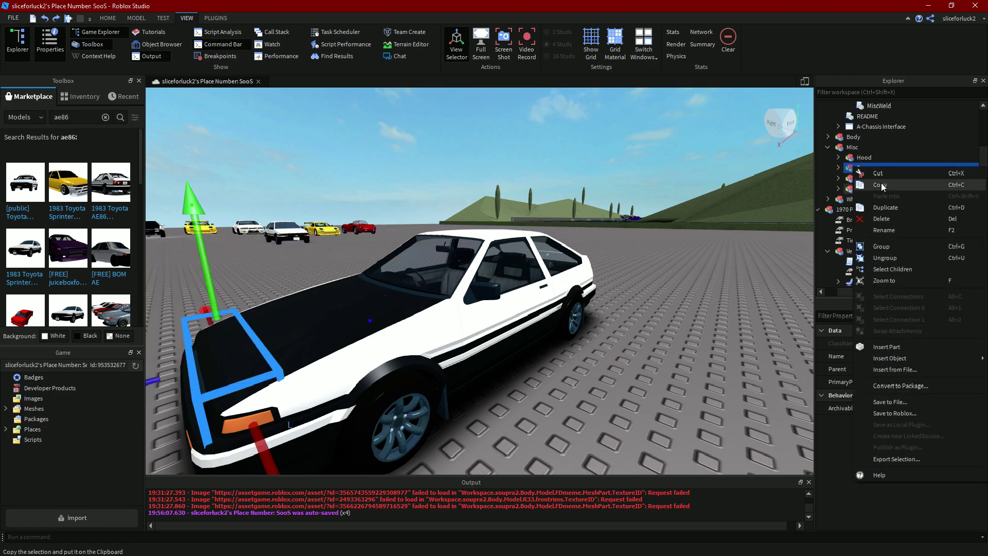
{"action": "left_click", "coordinate": [760, 198]}
- Paste the Popups model into the Misc model of the blue Superbird
{"action": "right_click_drag", "start_coordinate": [760, 198], "coordinate": [638, 250]}
{"action": "left_click", "coordinate": [638, 250]}
{"action": "scroll", "coordinate": [912, 219], "scroll_direction": "down", "scroll_amount": 2}
{"action": "scroll", "coordinate": [904, 211], "scroll_direction": "down", "scroll_amount": 5}
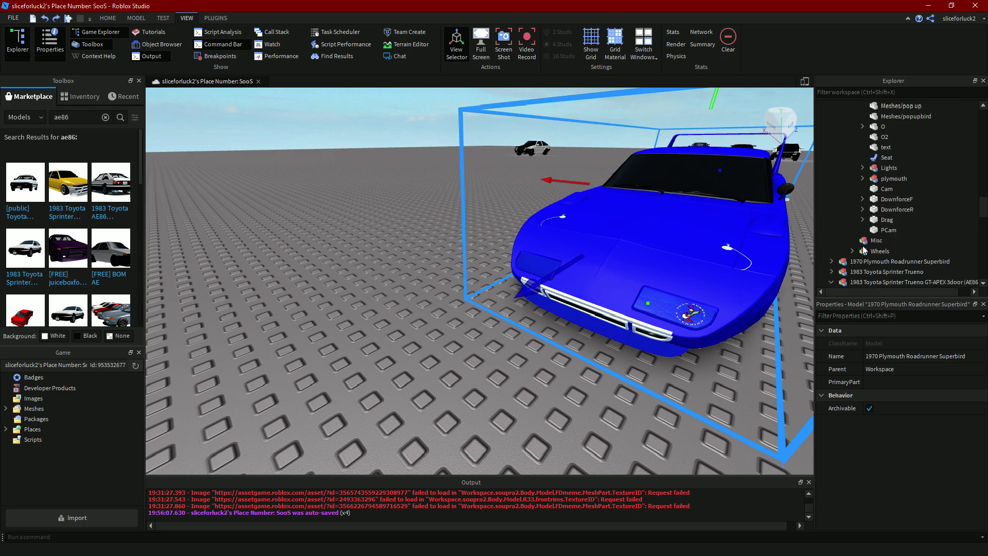
{"action": "right_click", "coordinate": [869, 239]}
{"action": "left_click", "coordinate": [878, 267]}
{"action": "key", "text": "f"}
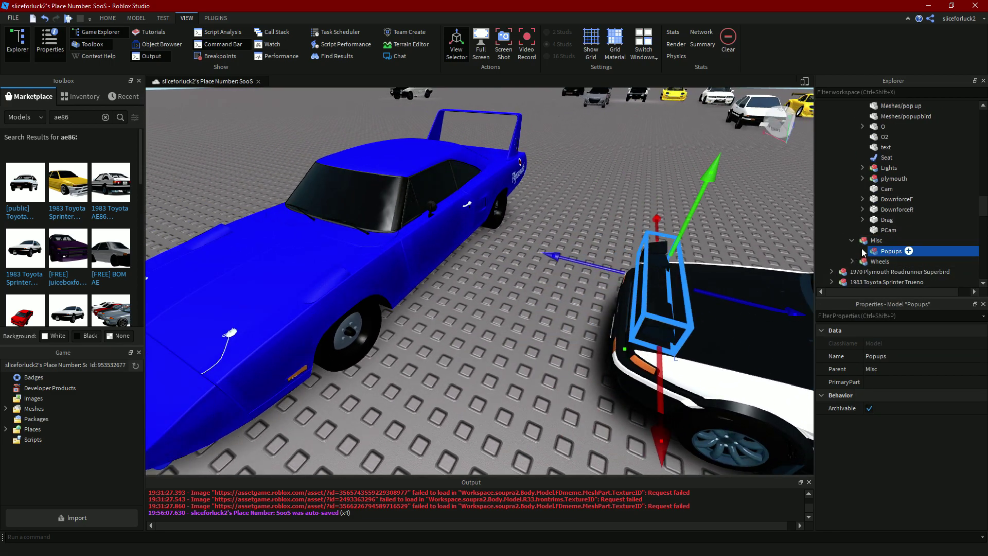
- Select the Hinge wedge in the pasted Popups model and examine its placement between the headlight covers
{"action": "scroll", "coordinate": [867, 253], "scroll_direction": "down", "scroll_amount": 3}
{"action": "left_click", "coordinate": [884, 180]}
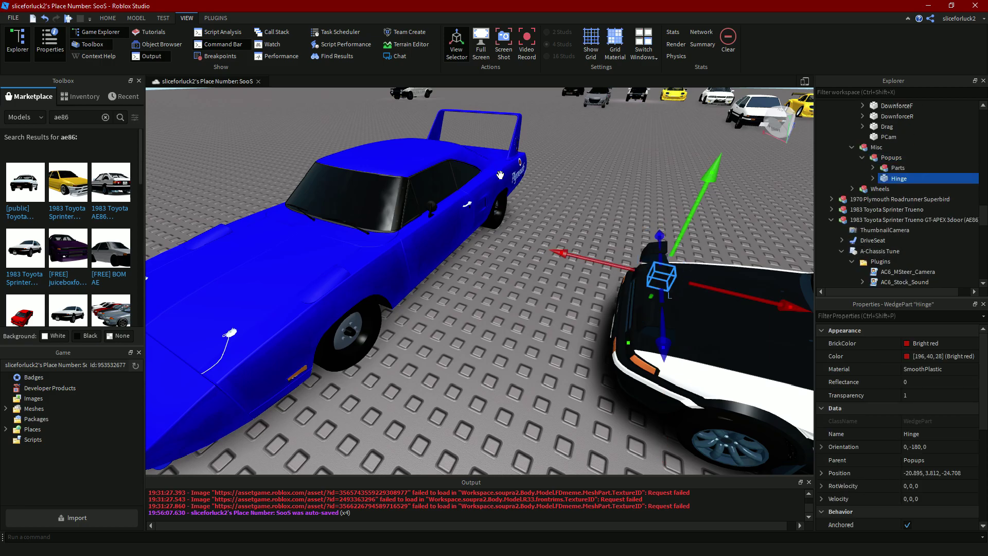
{"action": "key", "text": "f"}
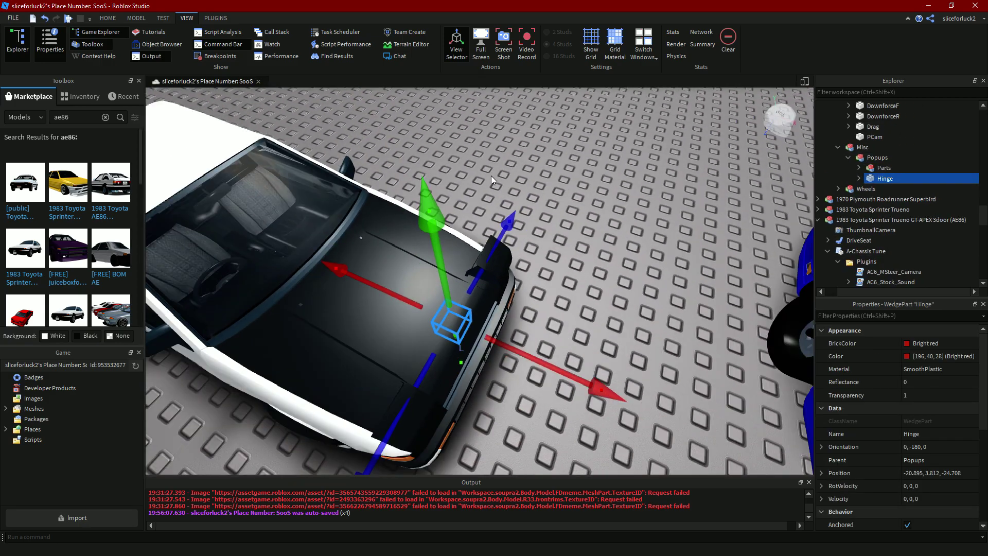
{"action": "scroll", "coordinate": [491, 175], "scroll_direction": "up", "scroll_amount": 3}
{"action": "right_click_drag", "start_coordinate": [491, 175], "coordinate": [478, 185]}
{"action": "scroll", "coordinate": [489, 172], "scroll_direction": "down", "scroll_amount": 3}
{"action": "scroll", "coordinate": [477, 177], "scroll_direction": "up", "scroll_amount": 3}
{"action": "key", "text": "d"}
{"action": "scroll", "coordinate": [479, 185], "scroll_direction": "up", "scroll_amount": 2}
{"action": "key", "text": "a"}
{"action": "scroll", "coordinate": [479, 185], "scroll_direction": "down", "scroll_amount": 3}
{"action": "scroll", "coordinate": [478, 185], "scroll_direction": "up", "scroll_amount": 3}
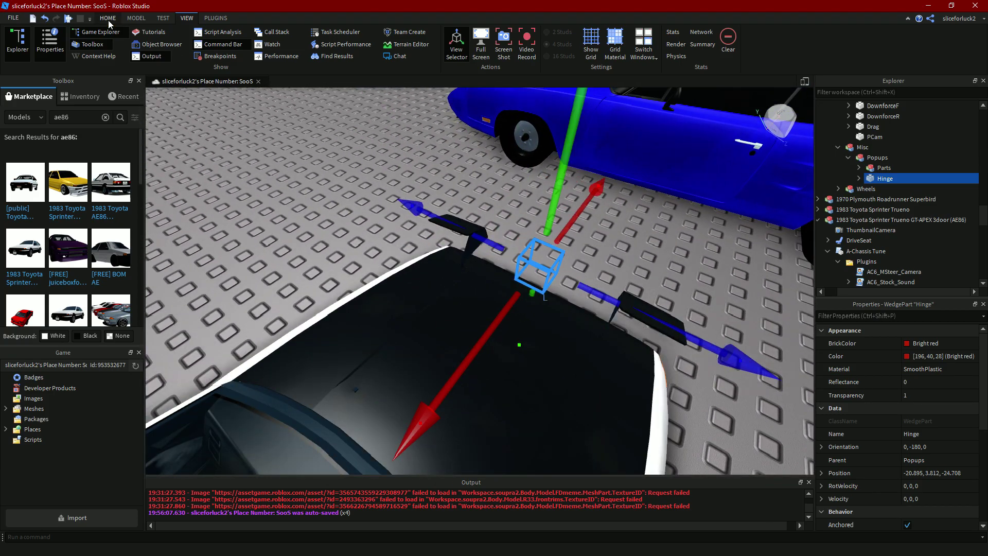
- Rotate the pasted Hinge 90° about its vertical axis with the Transform tool, to orientation 0, -90, 0
{"action": "left_click", "coordinate": [108, 18]}
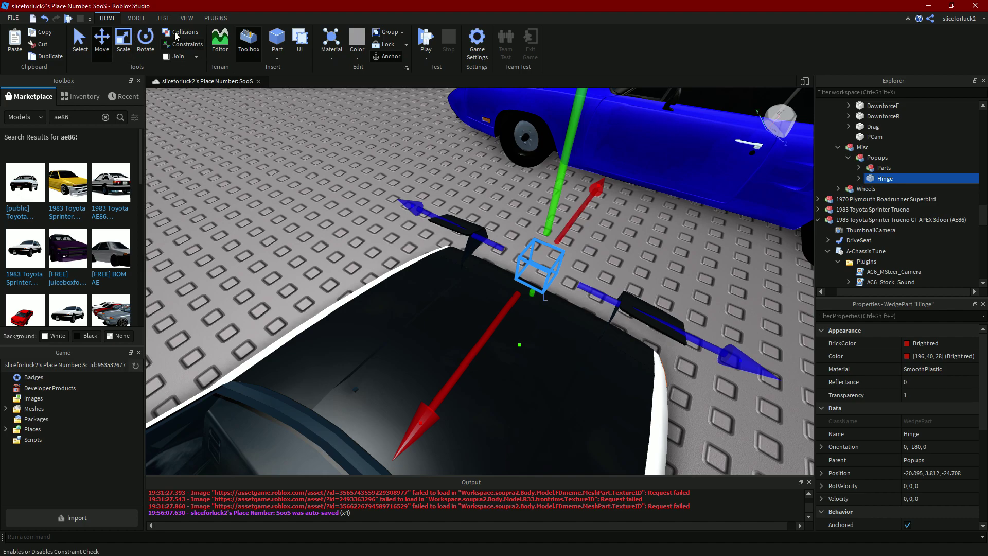
{"action": "left_click", "coordinate": [146, 37]}
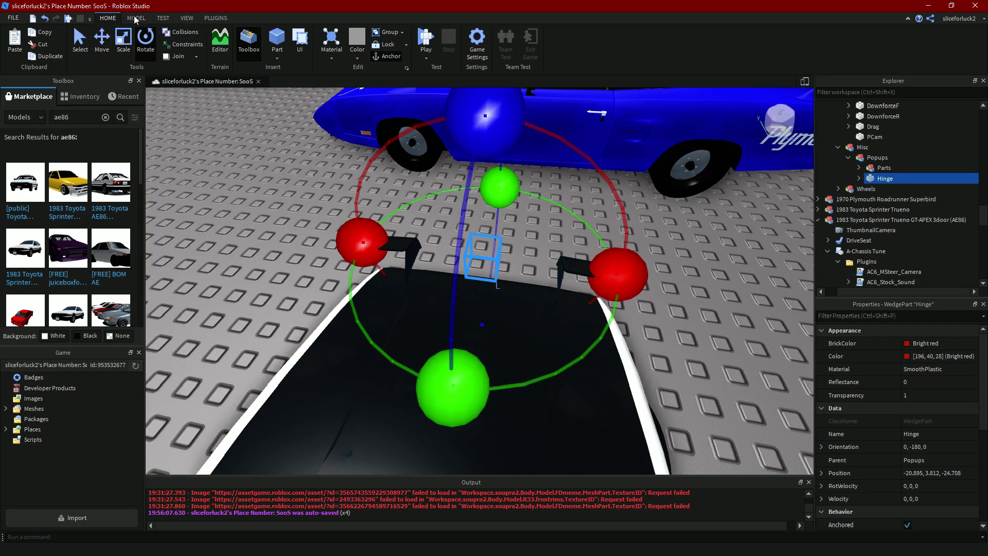
{"action": "left_click", "coordinate": [137, 18]}
{"action": "left_click", "coordinate": [109, 50]}
{"action": "right_click_drag", "start_coordinate": [552, 206], "coordinate": [536, 222]}
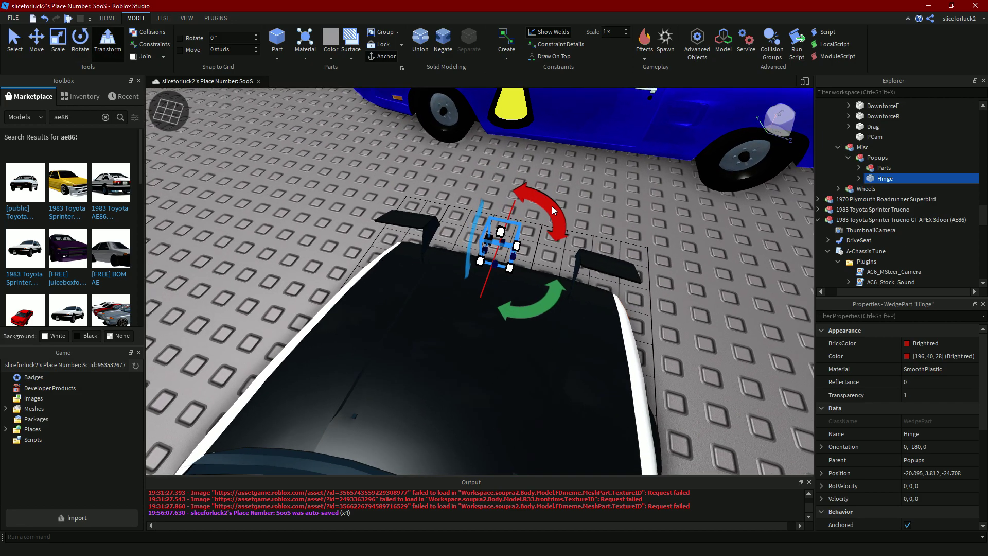
{"action": "left_click_drag", "start_coordinate": [537, 313], "coordinate": [553, 307]}
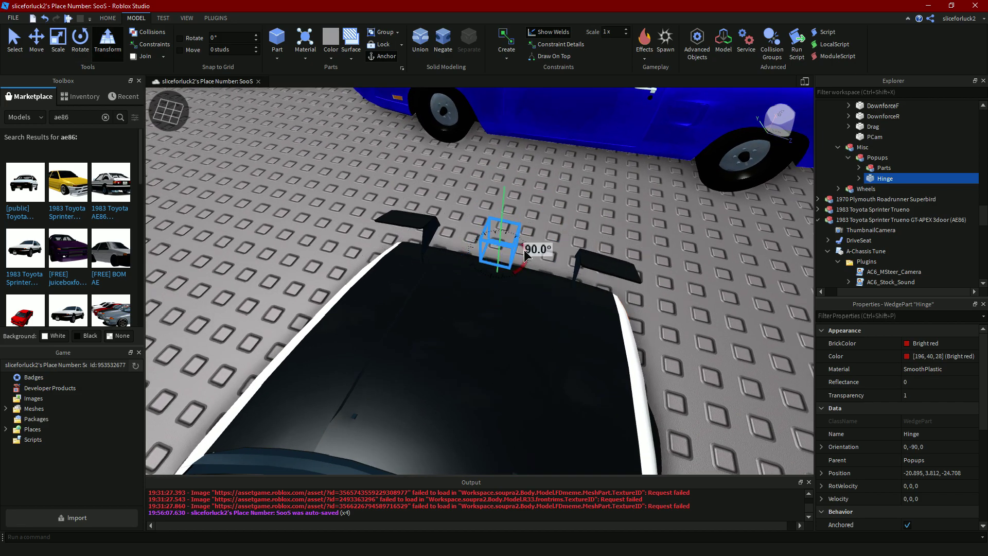
{"action": "left_click_drag", "start_coordinate": [524, 250], "coordinate": [524, 250]}
- Move the Hinge sideways from the AE86 over to the Superbird, to an X position of about -11.2
{"action": "right_click_drag", "start_coordinate": [524, 251], "coordinate": [541, 325]}
{"action": "key", "text": "d"}
{"action": "scroll", "coordinate": [523, 250], "scroll_direction": "down", "scroll_amount": 3}
{"action": "scroll", "coordinate": [487, 281], "scroll_direction": "up", "scroll_amount": 2}
{"action": "key", "text": "d"}
{"action": "scroll", "coordinate": [473, 275], "scroll_direction": "up", "scroll_amount": 3}
{"action": "scroll", "coordinate": [471, 274], "scroll_direction": "down", "scroll_amount": 3}
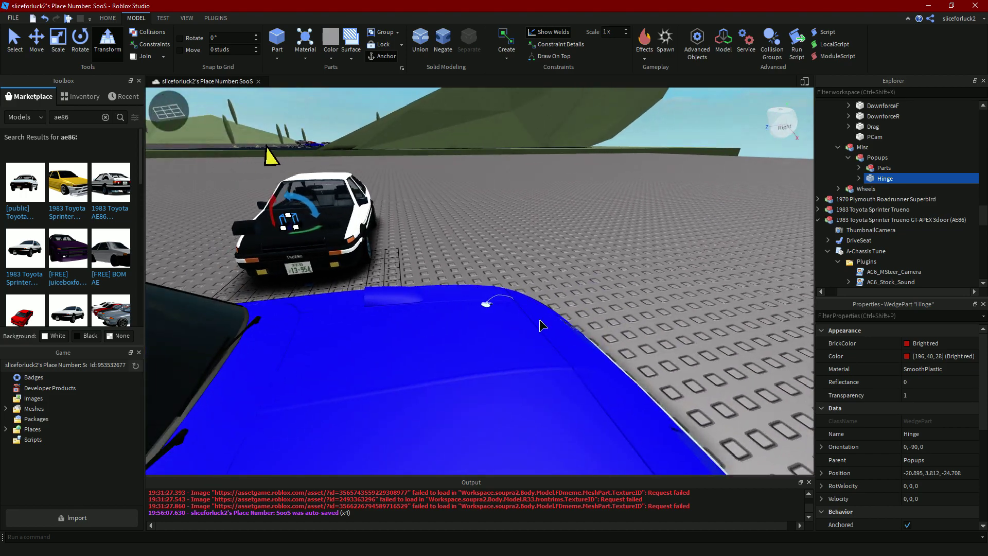
{"action": "right_click_drag", "start_coordinate": [435, 171], "coordinate": [437, 172]}
{"action": "key", "text": "a"}
{"action": "right_click_drag", "start_coordinate": [531, 224], "coordinate": [513, 223]}
{"action": "key", "text": "a"}
{"action": "key", "text": "a"}
{"action": "key", "text": "ctrl+2"}
{"action": "left_click_drag", "start_coordinate": [425, 199], "coordinate": [597, 194]}
{"action": "right_click_drag", "start_coordinate": [591, 194], "coordinate": [597, 196]}
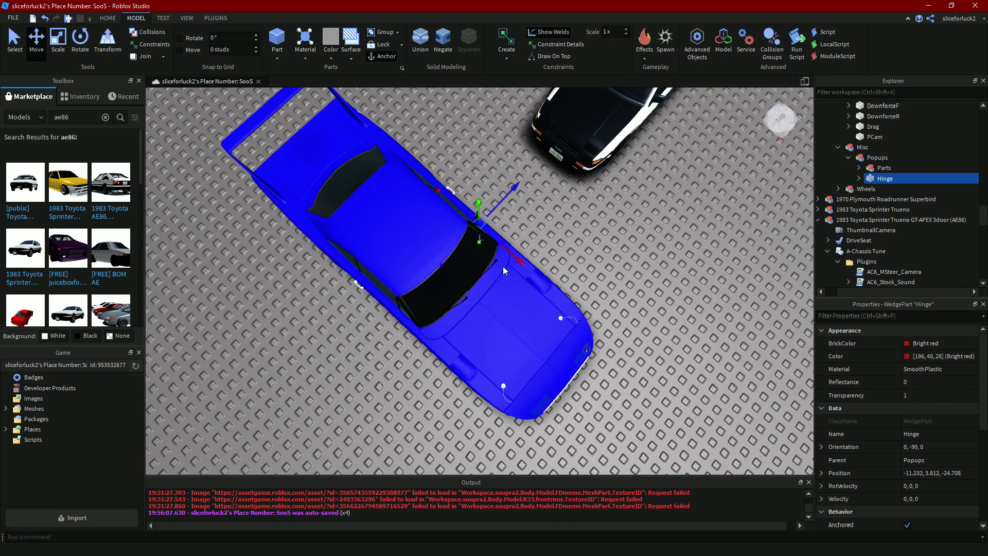
- Move the Hinge forward along the Superbird's hood to a Z position of about -33.7
{"action": "left_click", "coordinate": [526, 256]}
{"action": "left_click", "coordinate": [869, 179]}
{"action": "left_click_drag", "start_coordinate": [509, 252], "coordinate": [529, 261]}
{"action": "right_click_drag", "start_coordinate": [529, 262], "coordinate": [527, 260]}
{"action": "scroll", "coordinate": [525, 260], "scroll_direction": "up", "scroll_amount": 5}
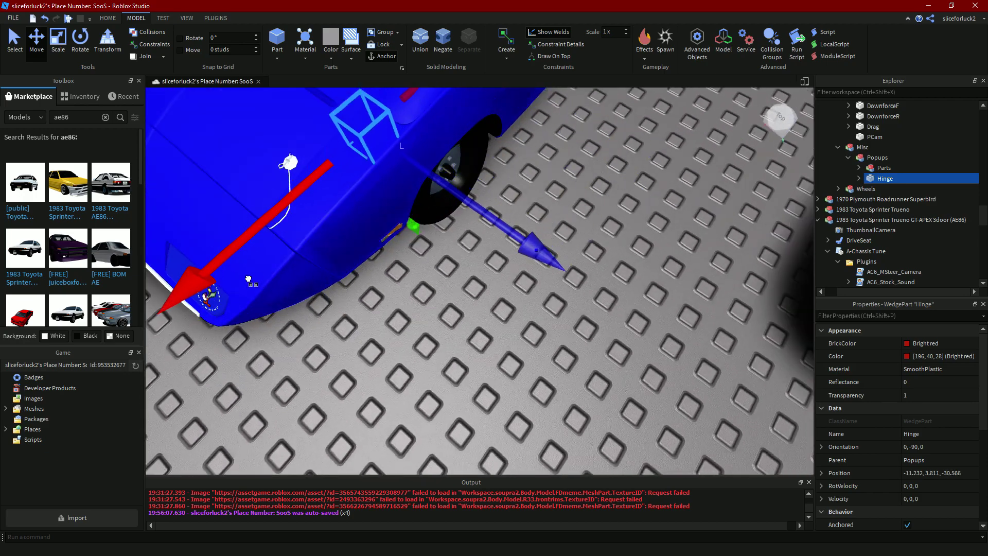
{"action": "left_click_drag", "start_coordinate": [248, 279], "coordinate": [289, 238]}
{"action": "right_click_drag", "start_coordinate": [248, 279], "coordinate": [314, 208]}
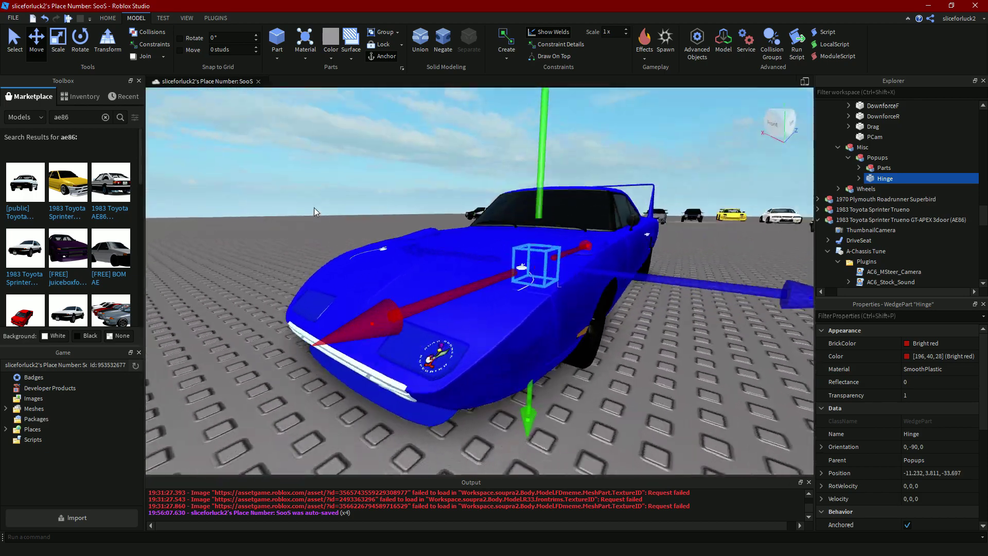
- Lower the Hinge to a Y position of about 2.5 and move it forward to Z about -35.1
{"action": "left_click_drag", "start_coordinate": [540, 181], "coordinate": [526, 234]}
{"action": "right_click_drag", "start_coordinate": [482, 321], "coordinate": [481, 322]}
{"action": "left_click_drag", "start_coordinate": [504, 328], "coordinate": [399, 368]}
{"action": "left_click_drag", "start_coordinate": [544, 223], "coordinate": [533, 254]}
{"action": "scroll", "coordinate": [533, 254], "scroll_direction": "up", "scroll_amount": 3}
{"action": "right_click_drag", "start_coordinate": [533, 254], "coordinate": [540, 251]}
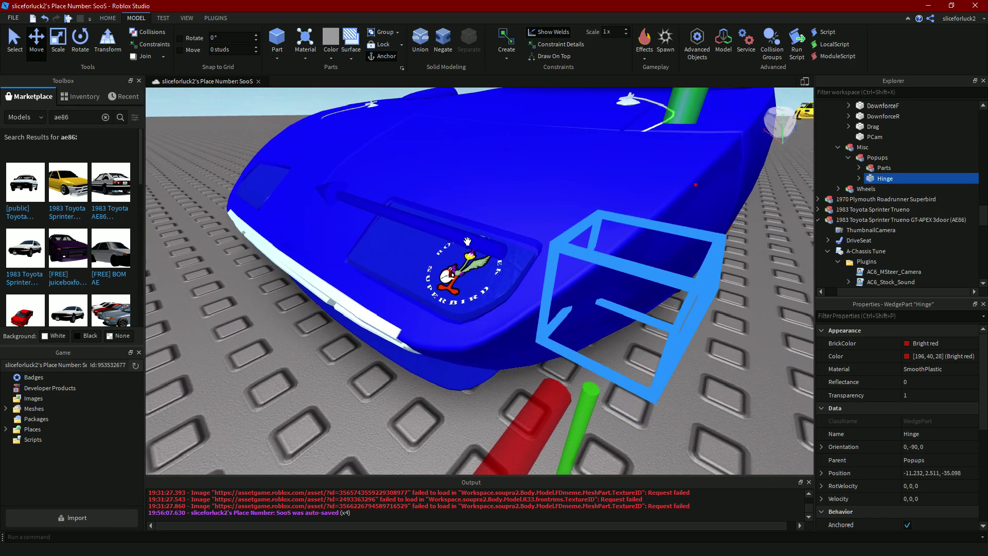
- Align the Hinge with the Superbird's headlight cover at a position of about X -10.6, Y 2.55, Z -34.9
{"action": "left_click_drag", "start_coordinate": [468, 241], "coordinate": [381, 211]}
{"action": "right_click_drag", "start_coordinate": [382, 211], "coordinate": [377, 206]}
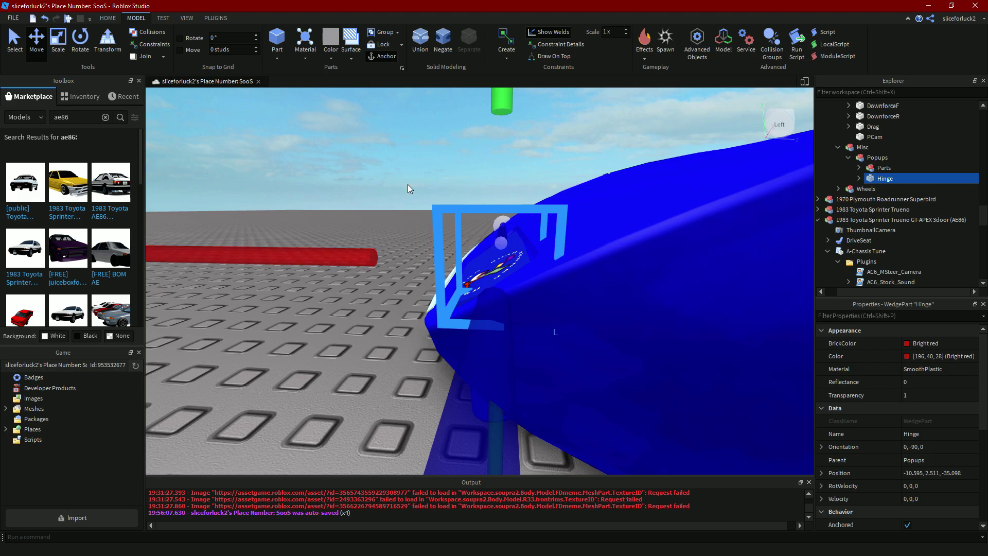
{"action": "left_click_drag", "start_coordinate": [502, 99], "coordinate": [489, 107]}
{"action": "left_click_drag", "start_coordinate": [329, 255], "coordinate": [363, 255]}
{"action": "right_click_drag", "start_coordinate": [363, 256], "coordinate": [367, 253]}
{"action": "right_click_drag", "start_coordinate": [624, 232], "coordinate": [627, 233]}
{"action": "scroll", "coordinate": [627, 233], "scroll_direction": "down", "scroll_amount": 3}
{"action": "key", "text": "d"}
{"action": "key", "text": "a"}
{"action": "key", "text": "s"}
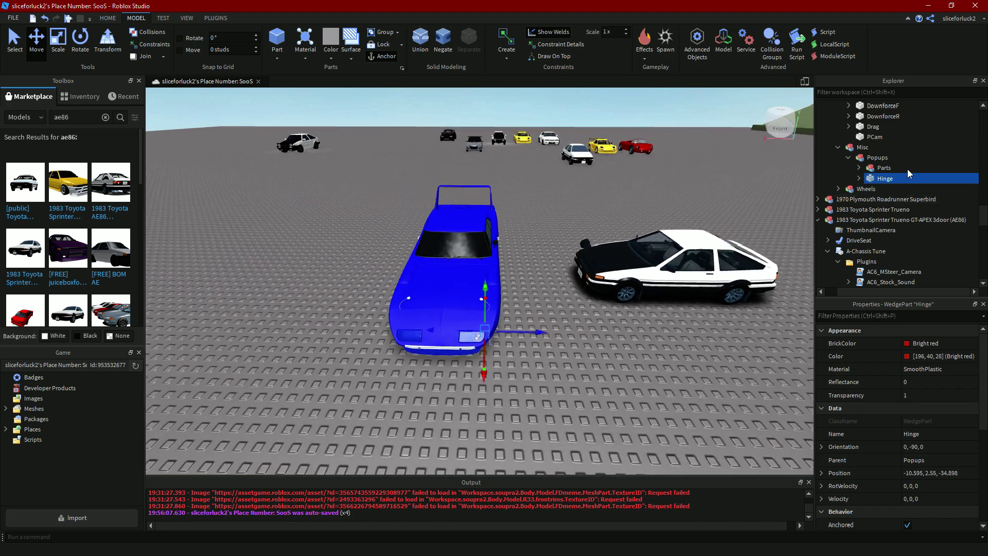
- Delete the AE86 meshes MeshPart, PAINT and paint2 from the Model inside the Superbird's Popups Parts
{"action": "scroll", "coordinate": [913, 160], "scroll_direction": "up", "scroll_amount": 3}
{"action": "scroll", "coordinate": [906, 159], "scroll_direction": "up", "scroll_amount": 10}
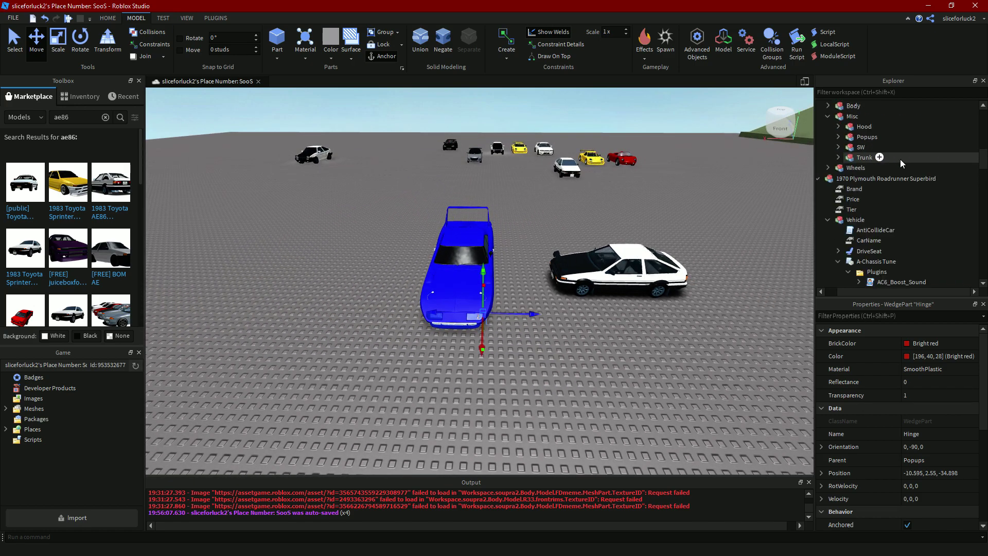
{"action": "scroll", "coordinate": [899, 158], "scroll_direction": "down", "scroll_amount": 12}
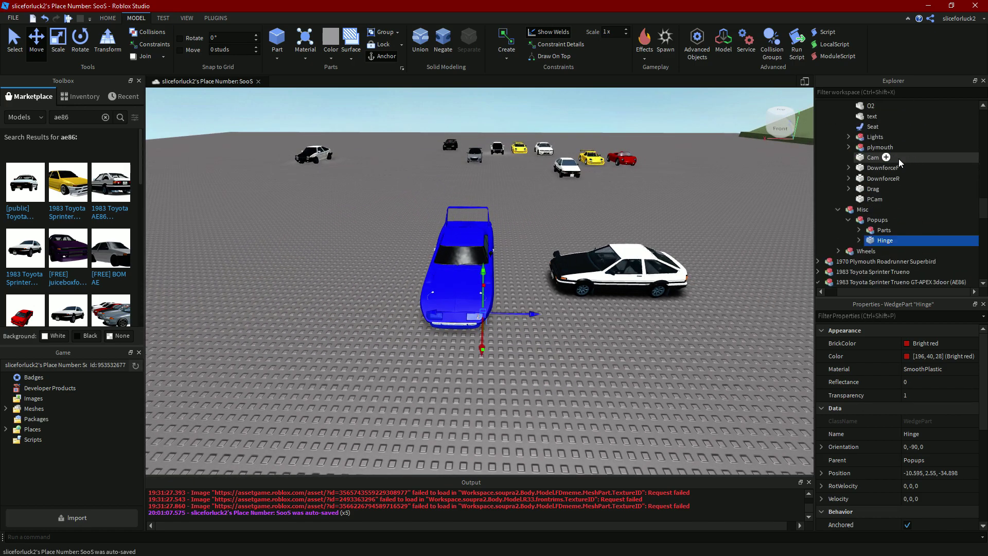
{"action": "left_click", "coordinate": [858, 229]}
{"action": "left_click", "coordinate": [869, 230]}
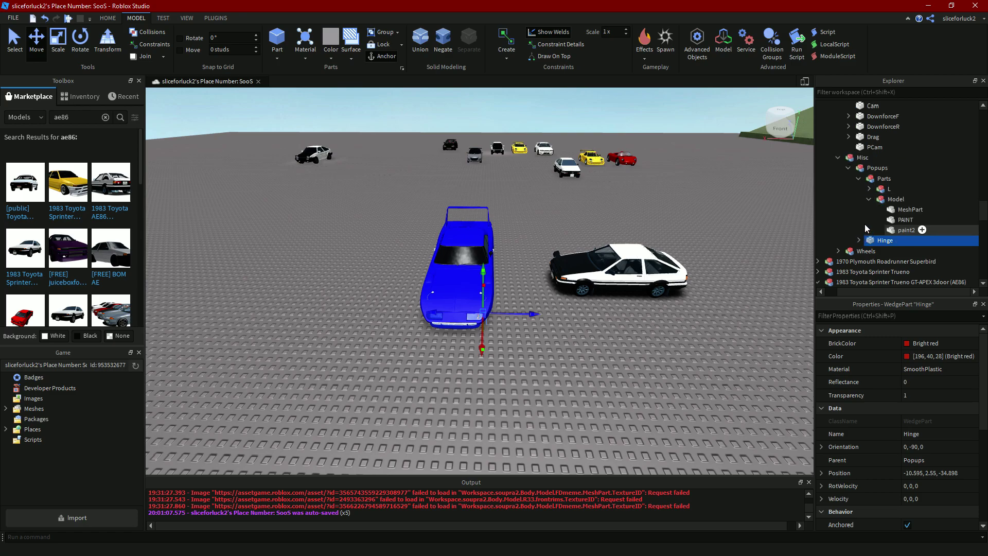
{"action": "left_click", "coordinate": [883, 210]}
{"action": "left_click", "coordinate": [891, 230], "text": "shift"}
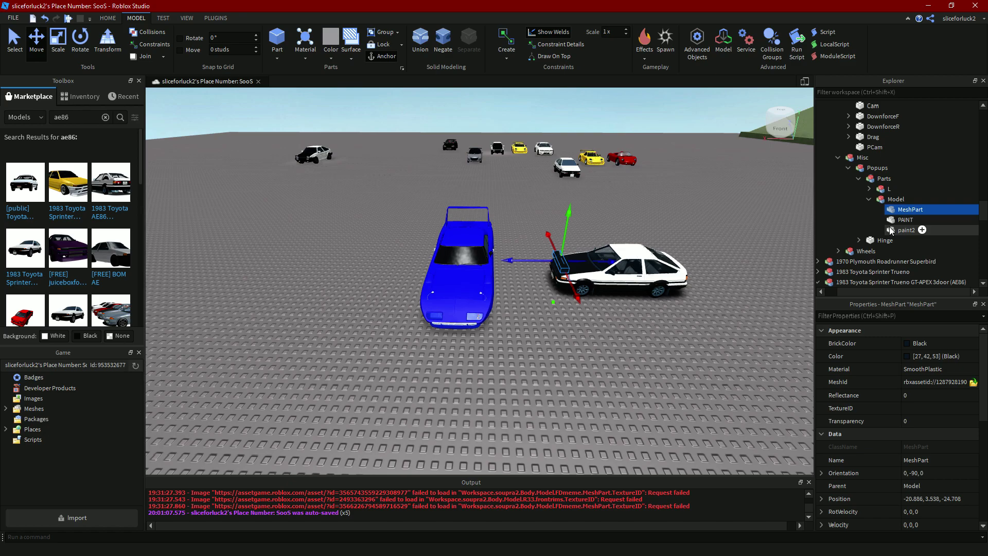
{"action": "key", "text": "Delete"}
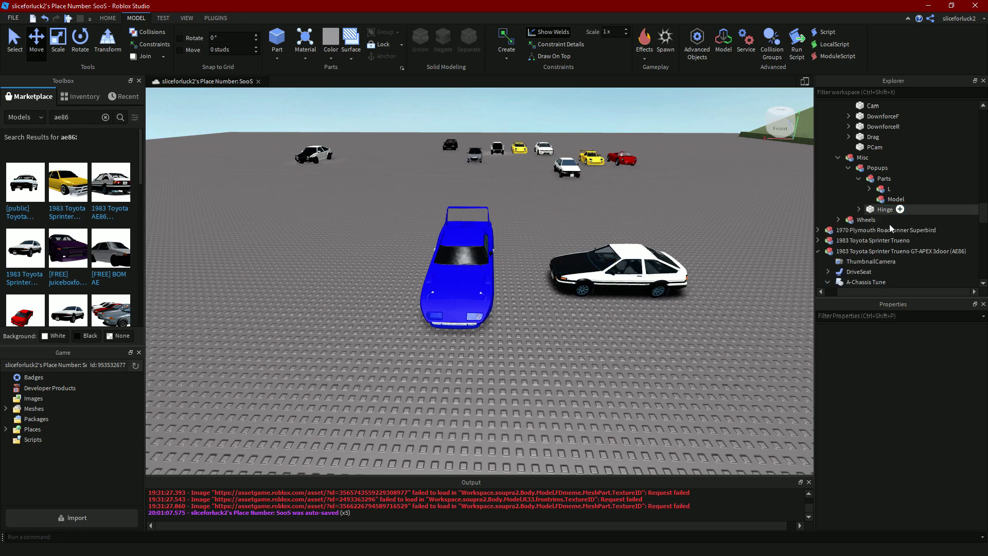
- Delete the AE86 mesh O from the L model inside the Popups Parts
{"action": "left_click", "coordinate": [869, 189]}
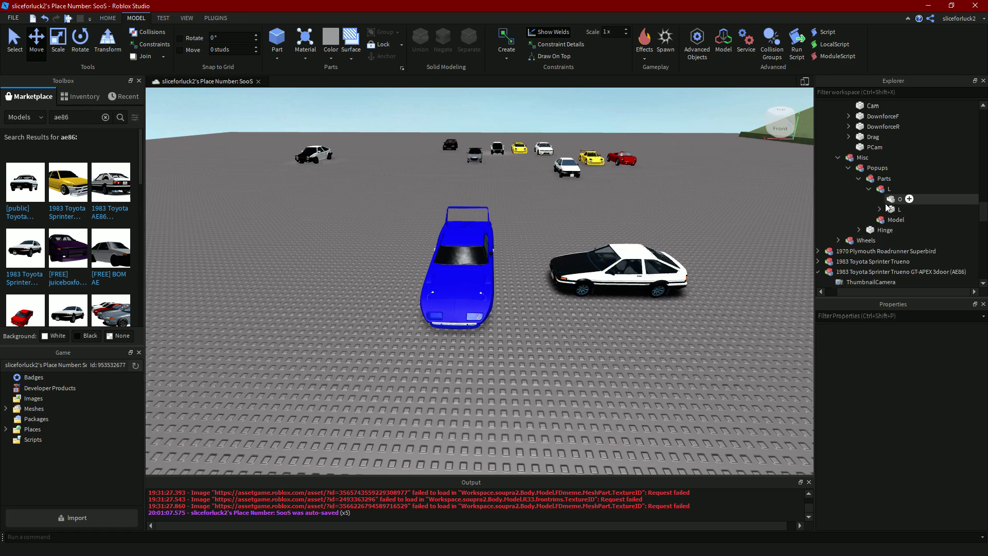
{"action": "left_click", "coordinate": [886, 199]}
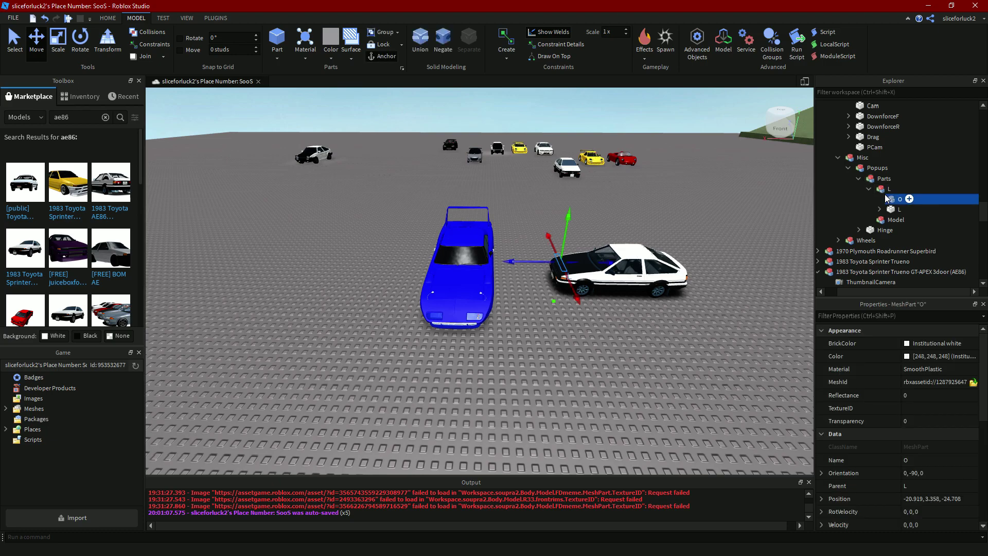
{"action": "key", "text": "Delete"}
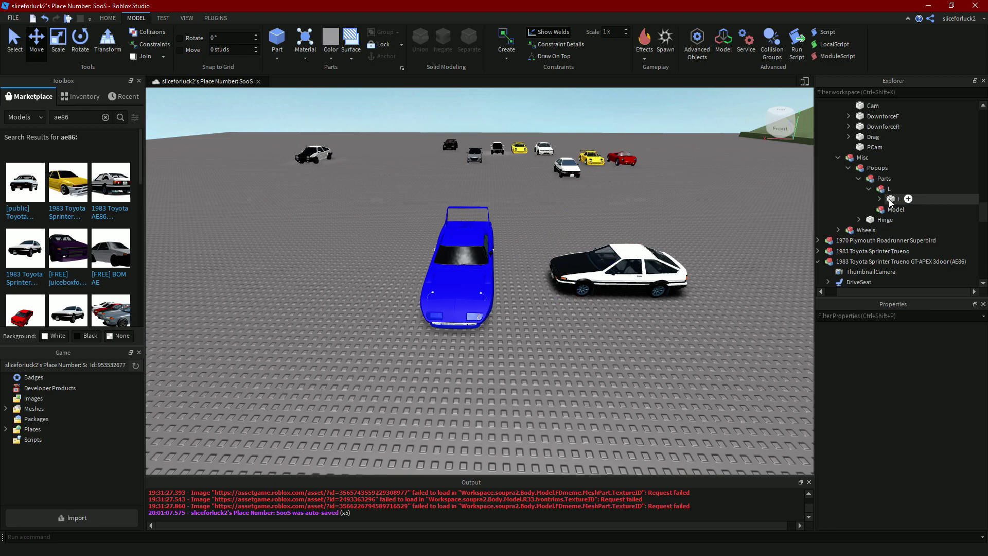
- Move the light part L sideways from the AE86 toward the Superbird, to an X position of about -14.4
{"action": "left_click", "coordinate": [895, 199]}
{"action": "scroll", "coordinate": [493, 209], "scroll_direction": "up", "scroll_amount": 8}
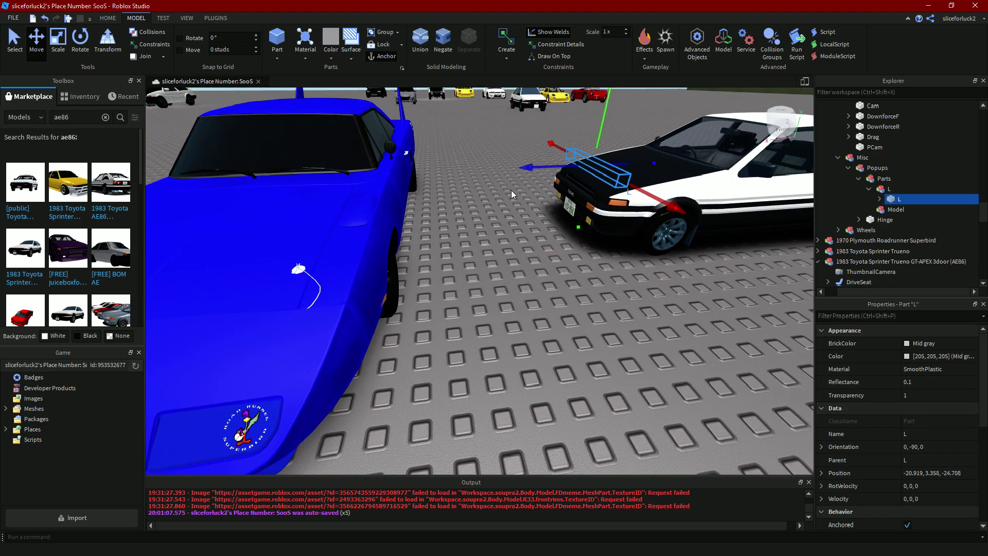
{"action": "left_click_drag", "start_coordinate": [509, 175], "coordinate": [423, 176]}
{"action": "right_click_drag", "start_coordinate": [423, 175], "coordinate": [288, 226]}
{"action": "scroll", "coordinate": [422, 176], "scroll_direction": "down", "scroll_amount": 4}
- Rotate the light part L 90° about its vertical axis with the Transform tool, to orientation 0, 0, 0
{"action": "left_click", "coordinate": [81, 41]}
{"action": "key", "text": "ctrl+1"}
{"action": "right_click_drag", "start_coordinate": [480, 230], "coordinate": [475, 226]}
{"action": "key", "text": "ctrl+5"}
{"action": "scroll", "coordinate": [474, 230], "scroll_direction": "up", "scroll_amount": 6}
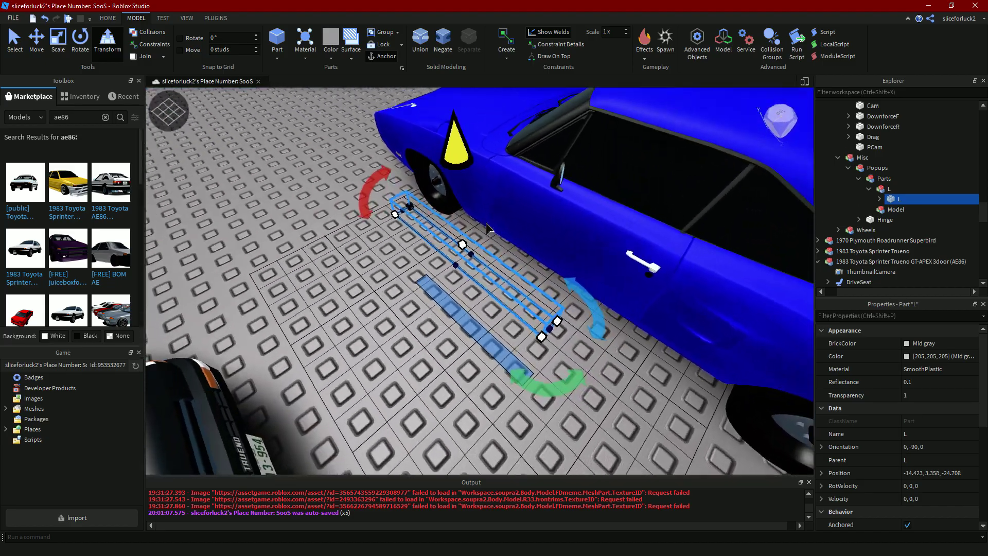
{"action": "right_click_drag", "start_coordinate": [443, 112], "coordinate": [430, 326]}
{"action": "scroll", "coordinate": [359, 191], "scroll_direction": "down", "scroll_amount": 5}
{"action": "scroll", "coordinate": [431, 327], "scroll_direction": "up", "scroll_amount": 3}
{"action": "scroll", "coordinate": [430, 330], "scroll_direction": "up", "scroll_amount": 6}
{"action": "scroll", "coordinate": [576, 306], "scroll_direction": "down", "scroll_amount": 4}
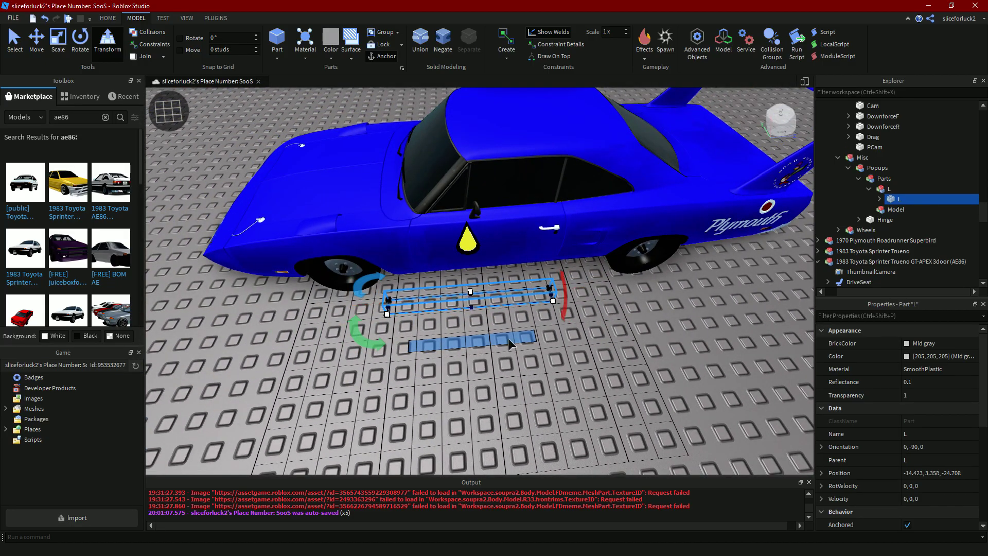
{"action": "left_click_drag", "start_coordinate": [384, 338], "coordinate": [513, 381]}
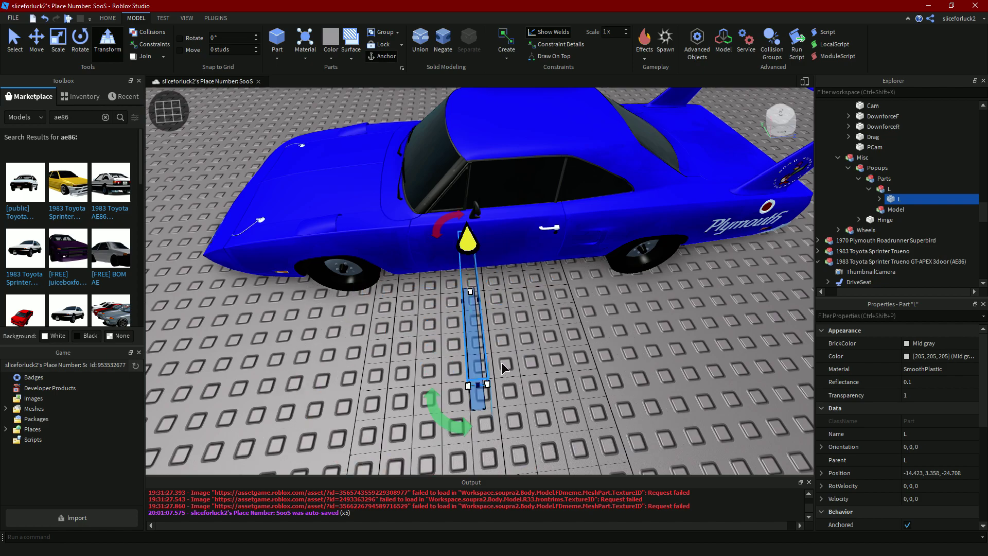
- Move the light part L forward alongside the Superbird to a Z position of about -35.0
{"action": "right_click_drag", "start_coordinate": [507, 368], "coordinate": [595, 319]}
{"action": "key", "text": "ctrl+2"}
{"action": "left_click_drag", "start_coordinate": [524, 276], "coordinate": [341, 228]}
{"action": "right_click_drag", "start_coordinate": [341, 229], "coordinate": [401, 223]}
{"action": "key", "text": "a"}
{"action": "scroll", "coordinate": [437, 225], "scroll_direction": "down", "scroll_amount": 2}
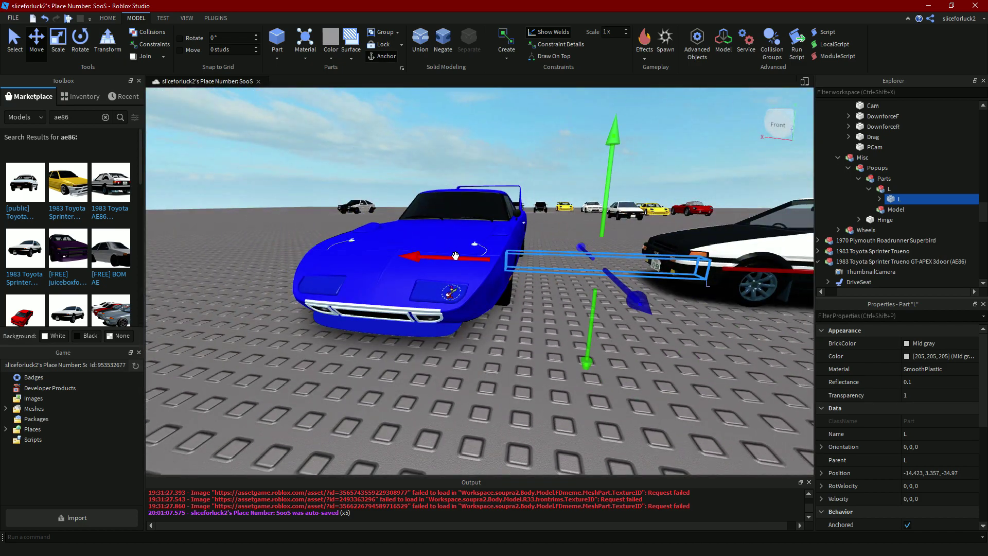
- Move the light part L sideways to the middle of the Superbird's nose, at an X position of about -7.7
{"action": "left_click_drag", "start_coordinate": [455, 256], "coordinate": [399, 257]}
{"action": "key", "text": "a"}
{"action": "left_click_drag", "start_coordinate": [601, 263], "coordinate": [587, 263]}
{"action": "right_click_drag", "start_coordinate": [586, 263], "coordinate": [480, 253]}
{"action": "key", "text": "a"}
- Lower the light part L into the Superbird's nose and adjust its depth, to Y 1.77 and Z about -35.1
{"action": "left_click_drag", "start_coordinate": [387, 225], "coordinate": [387, 277]}
{"action": "right_click_drag", "start_coordinate": [387, 277], "coordinate": [389, 277]}
{"action": "key", "text": "w"}
{"action": "key", "text": "w"}
{"action": "key", "text": "s"}
{"action": "key", "text": "w"}
{"action": "key", "text": "w"}
{"action": "key", "text": "s"}
{"action": "left_click_drag", "start_coordinate": [441, 305], "coordinate": [485, 305]}
{"action": "right_click_drag", "start_coordinate": [427, 332], "coordinate": [426, 332]}
{"action": "key", "text": "w"}
{"action": "scroll", "coordinate": [427, 332], "scroll_direction": "down", "scroll_amount": 3}
{"action": "left_click_drag", "start_coordinate": [299, 420], "coordinate": [299, 453]}
{"action": "right_click_drag", "start_coordinate": [299, 453], "coordinate": [299, 453]}
{"action": "key", "text": "s"}
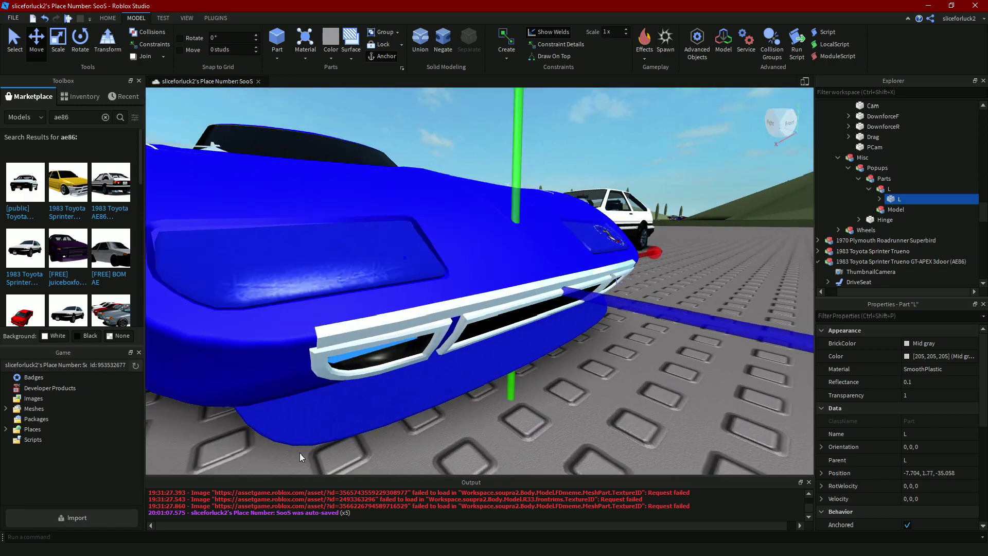
- Examine the placement of the light part L in the Superbird's nose from several angles
{"action": "scroll", "coordinate": [301, 452], "scroll_direction": "down", "scroll_amount": 5}
{"action": "scroll", "coordinate": [495, 342], "scroll_direction": "up", "scroll_amount": 10}
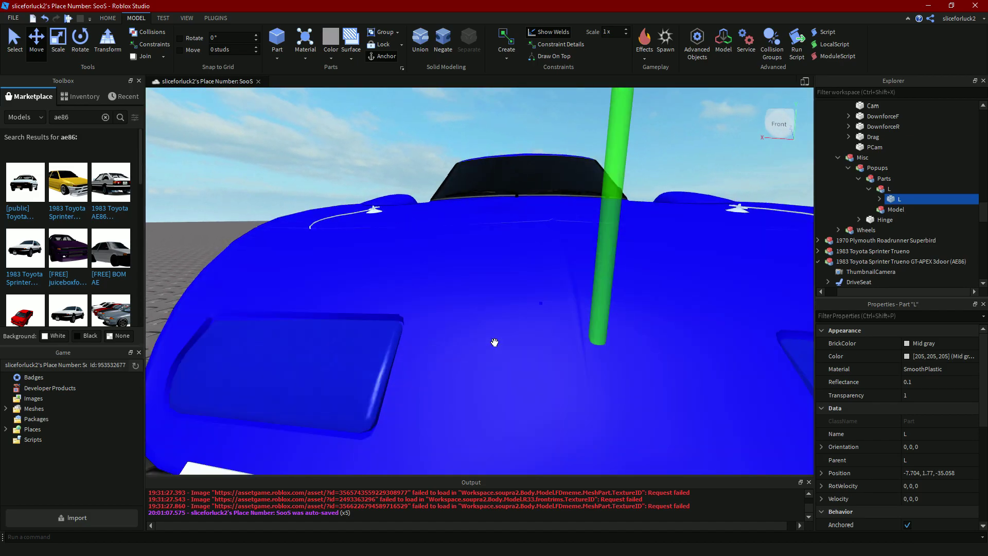
{"action": "scroll", "coordinate": [494, 342], "scroll_direction": "down", "scroll_amount": 8}
{"action": "key", "text": "d"}
{"action": "right_click_drag", "start_coordinate": [494, 342], "coordinate": [495, 343]}
{"action": "key", "text": "s"}
{"action": "key", "text": "d"}
{"action": "key", "text": "w"}
{"action": "right_click_drag", "start_coordinate": [573, 211], "coordinate": [573, 211]}
{"action": "key", "text": "a"}
{"action": "key", "text": "s"}
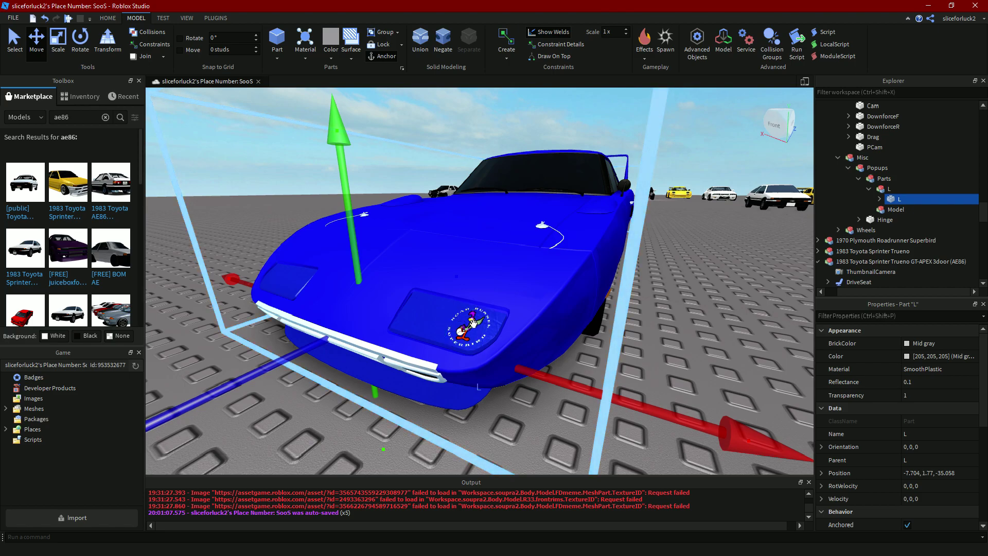
- Move Meshes/pop up, Meshes/popupbird, O, O2 and text from the Superbird's Body into the Model inside Popups Parts
{"action": "left_click", "coordinate": [472, 323]}
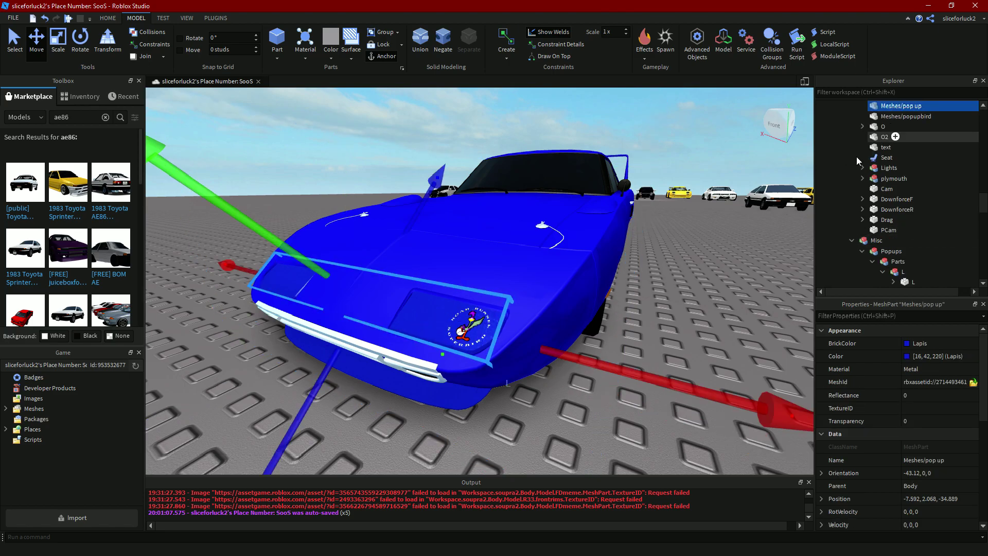
{"action": "scroll", "coordinate": [862, 180], "scroll_direction": "up", "scroll_amount": 2}
{"action": "left_click", "coordinate": [875, 206], "text": "shift"}
{"action": "right_click", "coordinate": [875, 206]}
{"action": "left_click", "coordinate": [871, 225]}
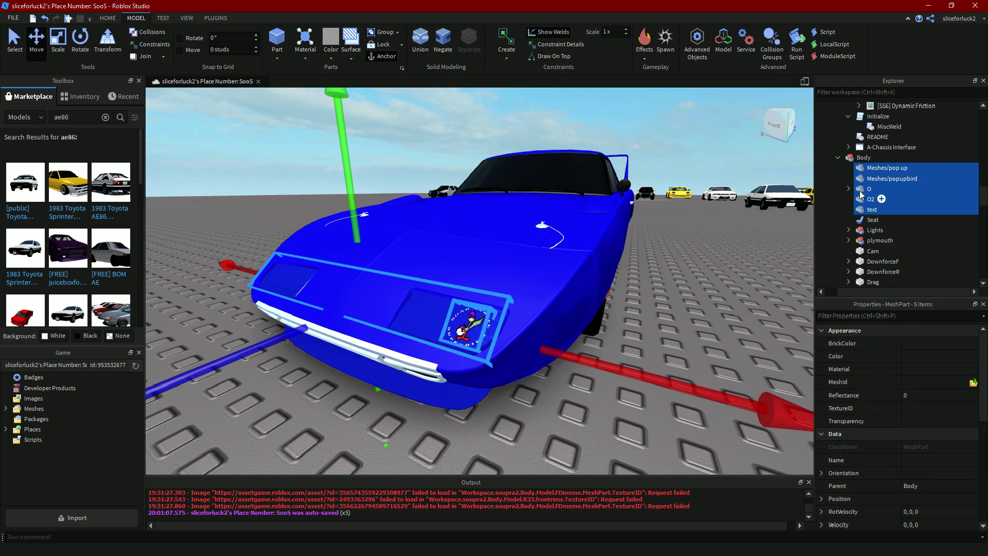
{"action": "scroll", "coordinate": [849, 206], "scroll_direction": "down", "scroll_amount": 3}
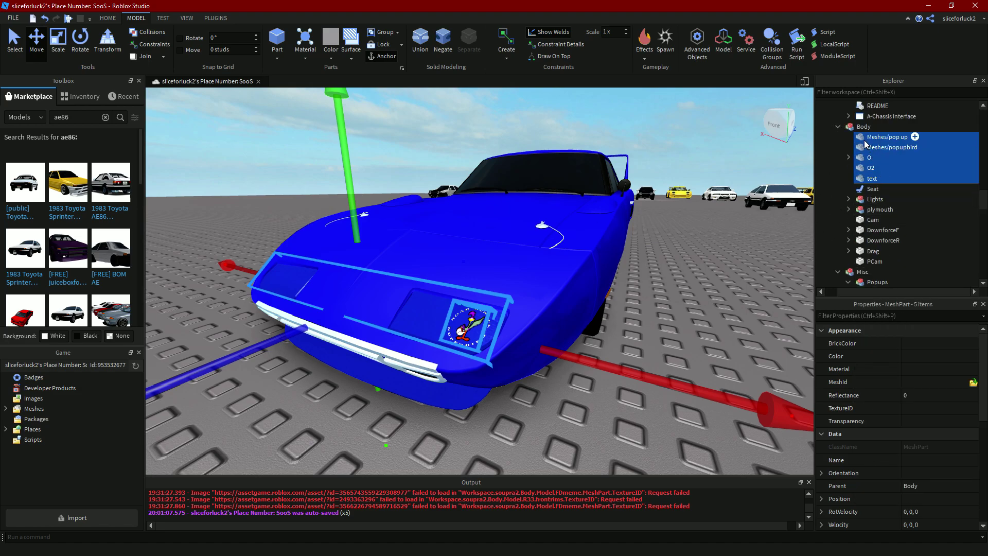
{"action": "scroll", "coordinate": [861, 258], "scroll_direction": "down", "scroll_amount": 3}
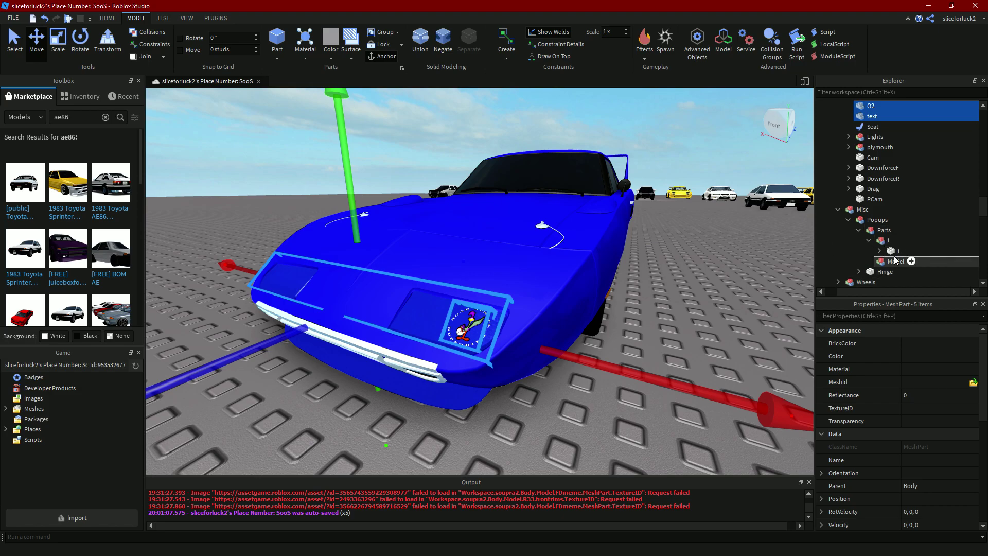
{"action": "left_click_drag", "start_coordinate": [895, 261], "coordinate": [890, 258]}
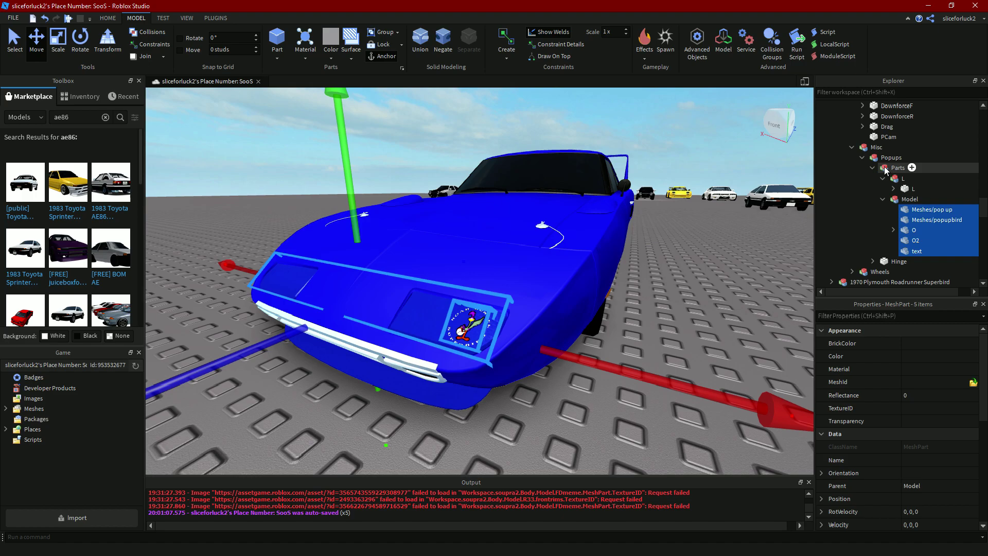
{"action": "right_click_drag", "start_coordinate": [669, 200], "coordinate": [659, 189]}
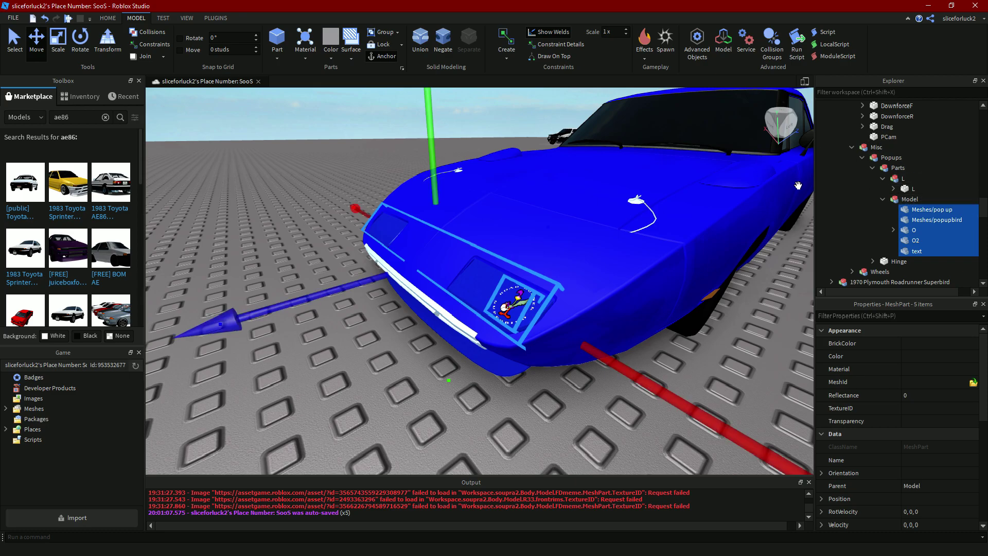
- Move the O mesh from Model into the L model and nudge it to about Y 1.89, Z -35.17, undoing the excess move
{"action": "double_click", "coordinate": [904, 230]}
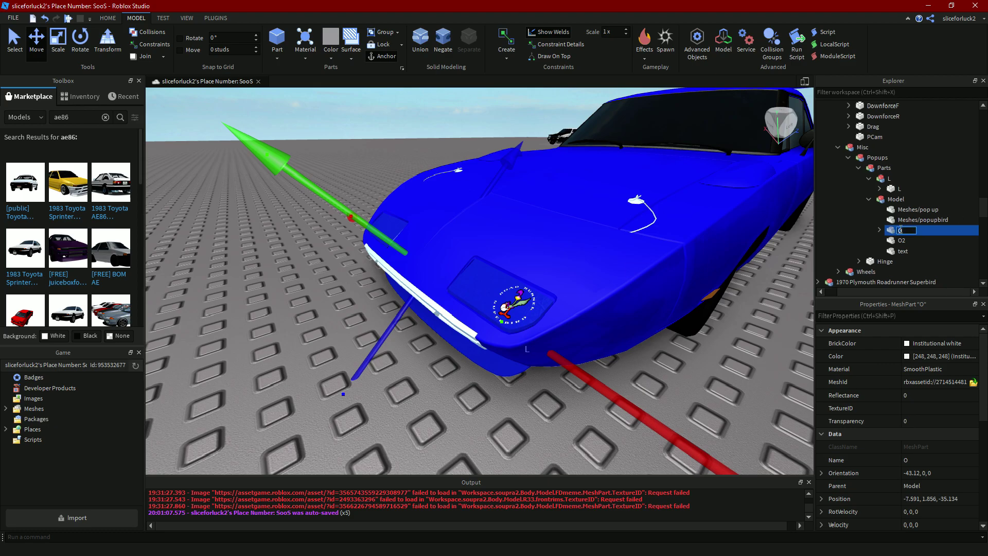
{"action": "left_click_drag", "start_coordinate": [873, 177], "coordinate": [881, 181]}
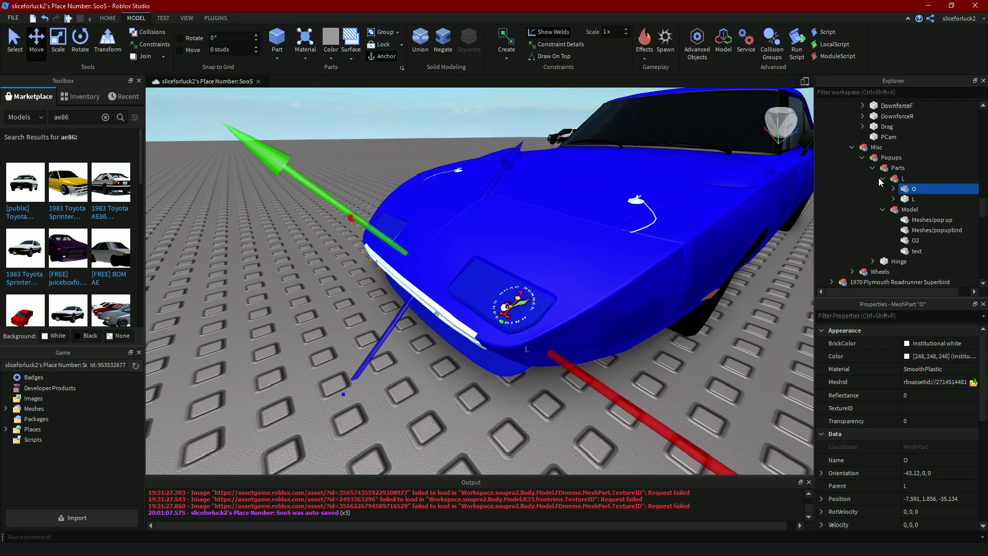
{"action": "left_click_drag", "start_coordinate": [322, 217], "coordinate": [261, 106]}
{"action": "right_click_drag", "start_coordinate": [407, 212], "coordinate": [702, 195]}
{"action": "scroll", "coordinate": [407, 212], "scroll_direction": "up", "scroll_amount": 3}
{"action": "key", "text": "s"}
{"action": "key", "text": "ctrl+z"}
{"action": "scroll", "coordinate": [937, 208], "scroll_direction": "down", "scroll_amount": 2}
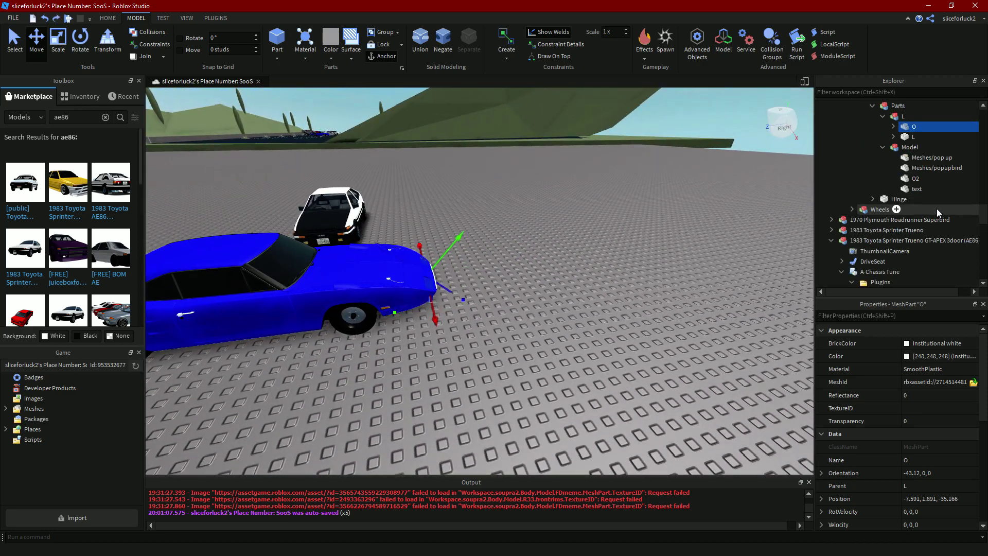
- Select the Hinge wedge in Popups and check its placement beside the Superbird's headlight cover
{"action": "scroll", "coordinate": [918, 190], "scroll_direction": "down", "scroll_amount": 2}
{"action": "scroll", "coordinate": [917, 188], "scroll_direction": "up", "scroll_amount": 5}
{"action": "scroll", "coordinate": [917, 190], "scroll_direction": "down", "scroll_amount": 2}
{"action": "right_click_drag", "start_coordinate": [410, 262], "coordinate": [410, 262]}
{"action": "key", "text": "d"}
{"action": "key", "text": "w"}
{"action": "scroll", "coordinate": [917, 198], "scroll_direction": "up", "scroll_amount": 1}
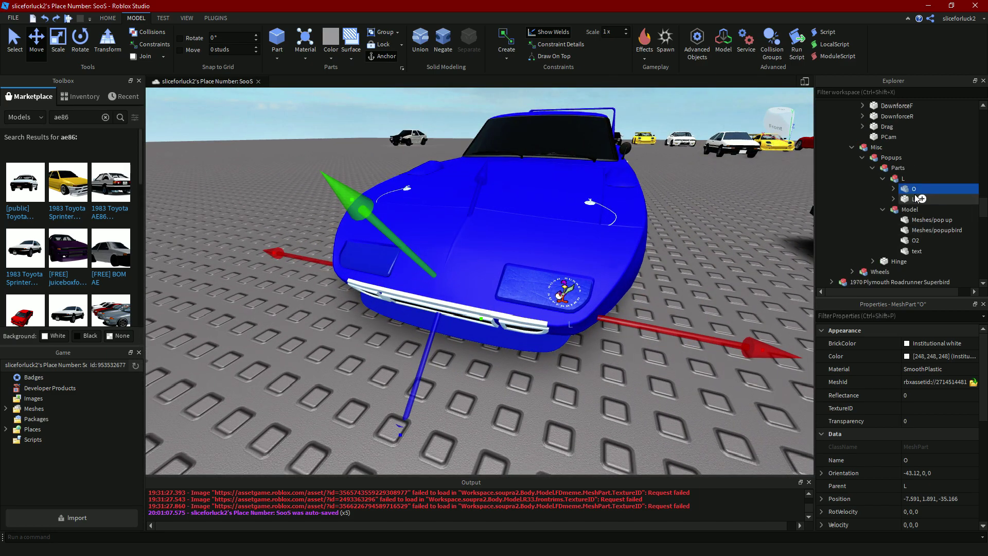
{"action": "left_click", "coordinate": [883, 261]}
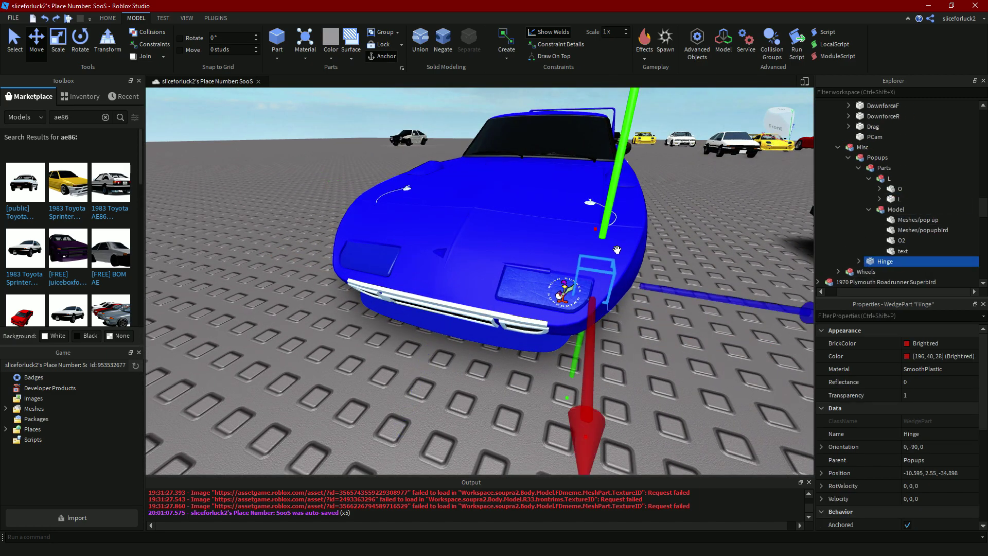
- Review the Popups hinge and parts weld lines in the Superbird's MiscWeld script and close it
{"action": "scroll", "coordinate": [825, 201], "scroll_direction": "up", "scroll_amount": 5}
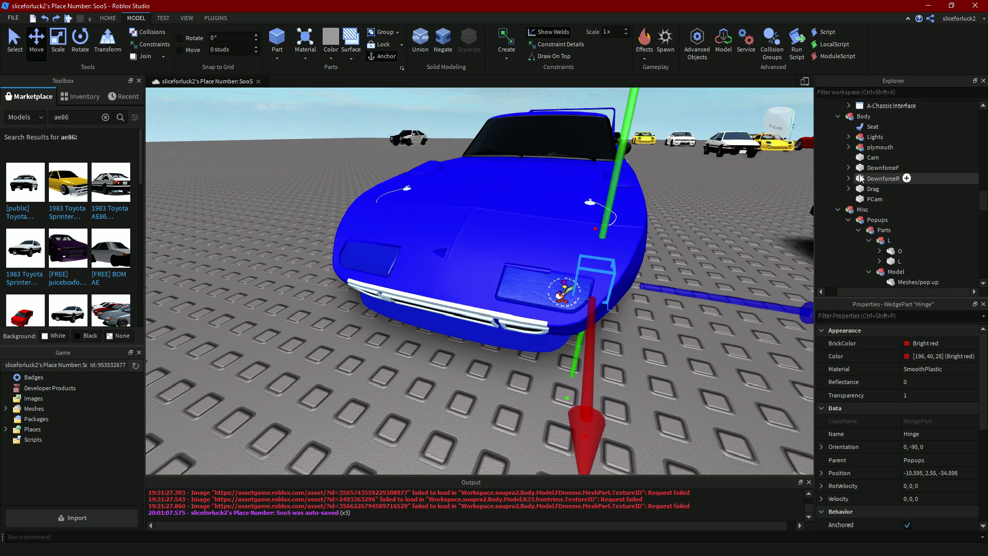
{"action": "left_click", "coordinate": [885, 198]}
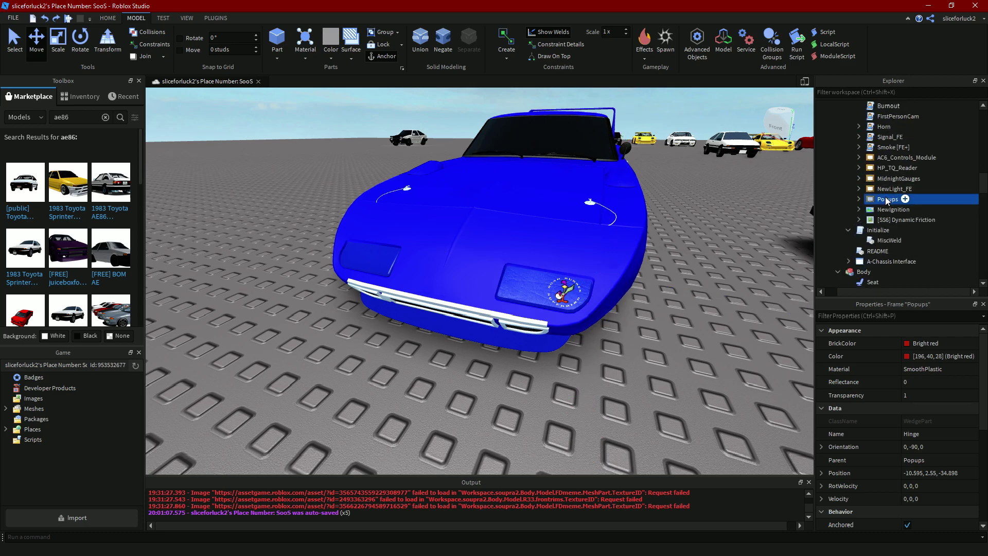
{"action": "double_click", "coordinate": [867, 240]}
{"action": "scroll", "coordinate": [347, 217], "scroll_direction": "down", "scroll_amount": 4}
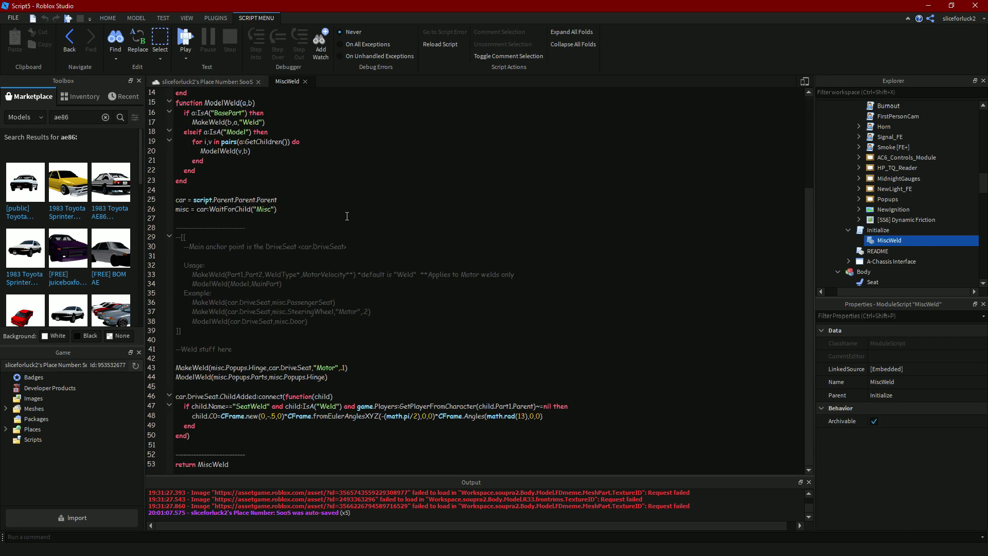
{"action": "left_click", "coordinate": [304, 82]}
- Open the Popups LocalScript under P in the Popups plugin and examine its hinge angle code
{"action": "left_click", "coordinate": [858, 201]}
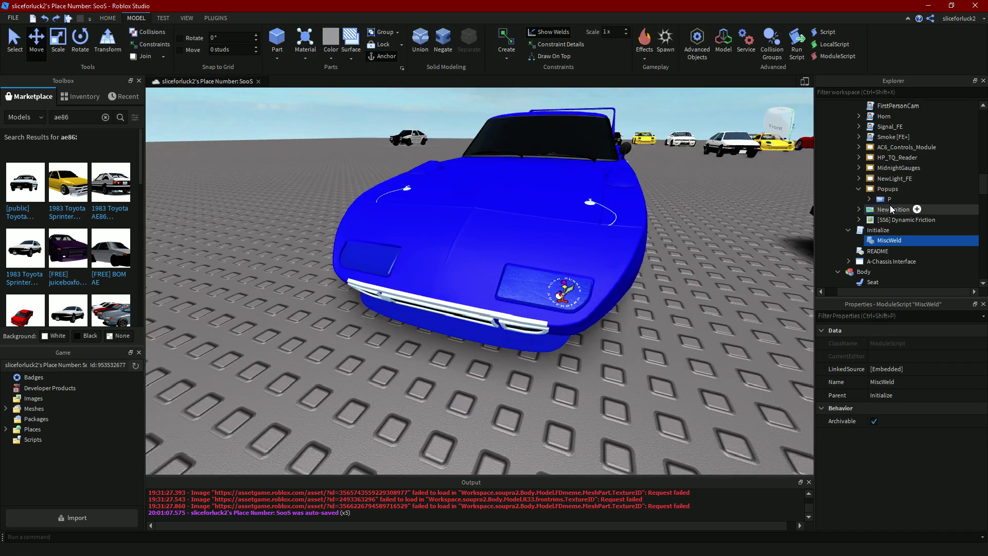
{"action": "left_click", "coordinate": [870, 200]}
{"action": "left_click", "coordinate": [886, 179]}
{"action": "double_click", "coordinate": [898, 199]}
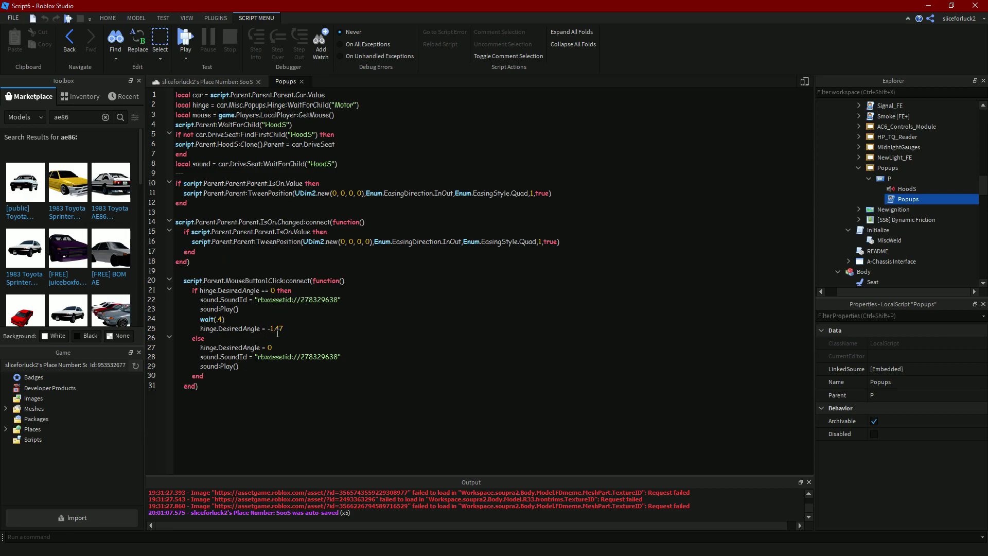
- Start a playtest of the place and get into the black Toyota Sprinter Trueno in the parking lot
{"action": "left_click", "coordinate": [71, 24]}
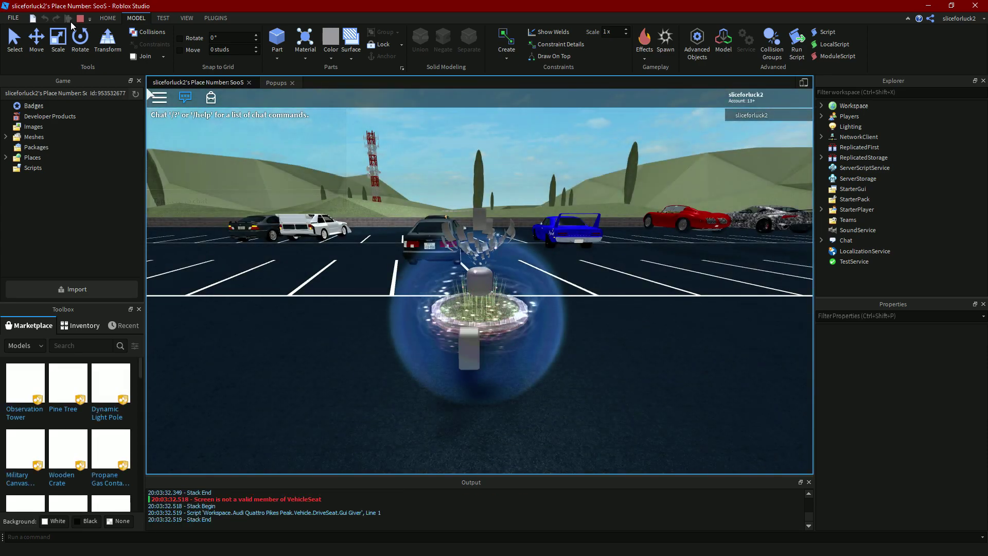
{"action": "right_click_drag", "start_coordinate": [448, 205], "coordinate": [448, 213]}
{"action": "key", "text": "w"}
{"action": "key", "text": "space"}
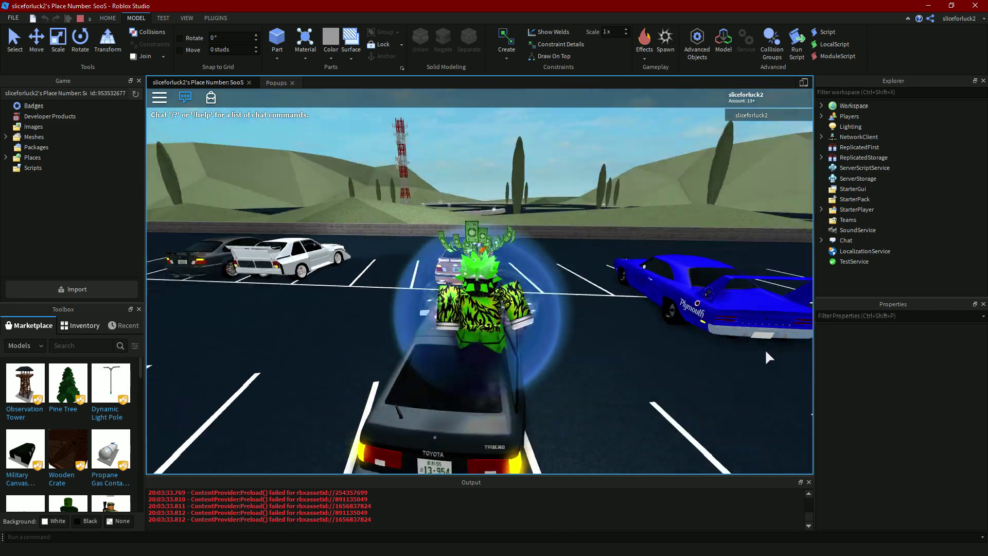
{"action": "scroll", "coordinate": [618, 267], "scroll_direction": "down", "scroll_amount": 2}
{"action": "right_click_drag", "start_coordinate": [616, 265], "coordinate": [616, 264]}
{"action": "key", "text": "m"}
- Drive the black Trueno along the row of parked cars in the parking lot
{"action": "key", "text": "w"}
{"action": "key", "text": "d"}
{"action": "scroll", "coordinate": [618, 267], "scroll_direction": "down", "scroll_amount": 5}
{"action": "scroll", "coordinate": [617, 267], "scroll_direction": "up", "scroll_amount": 2}
{"action": "key", "text": "q"}
{"action": "key", "text": "q"}
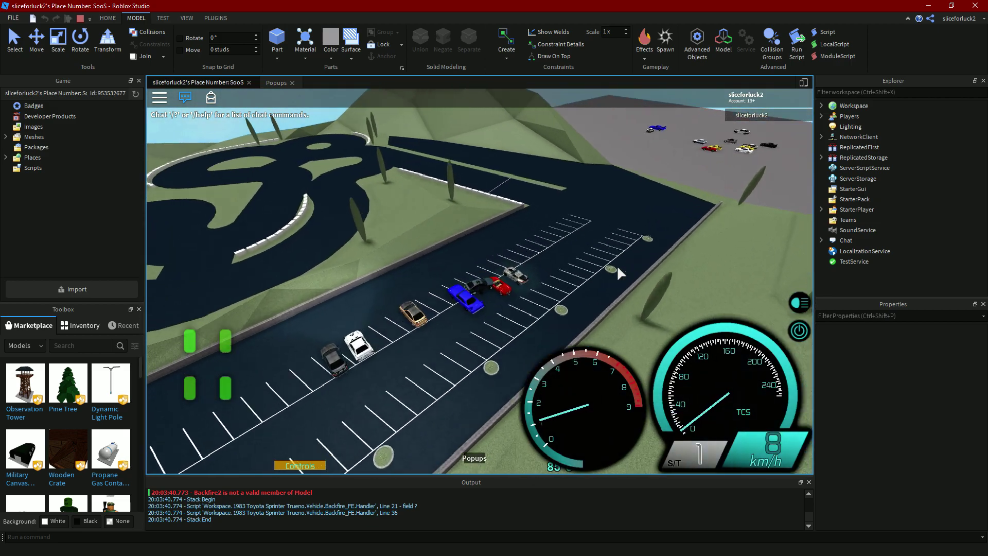
{"action": "scroll", "coordinate": [616, 264], "scroll_direction": "up", "scroll_amount": 2}
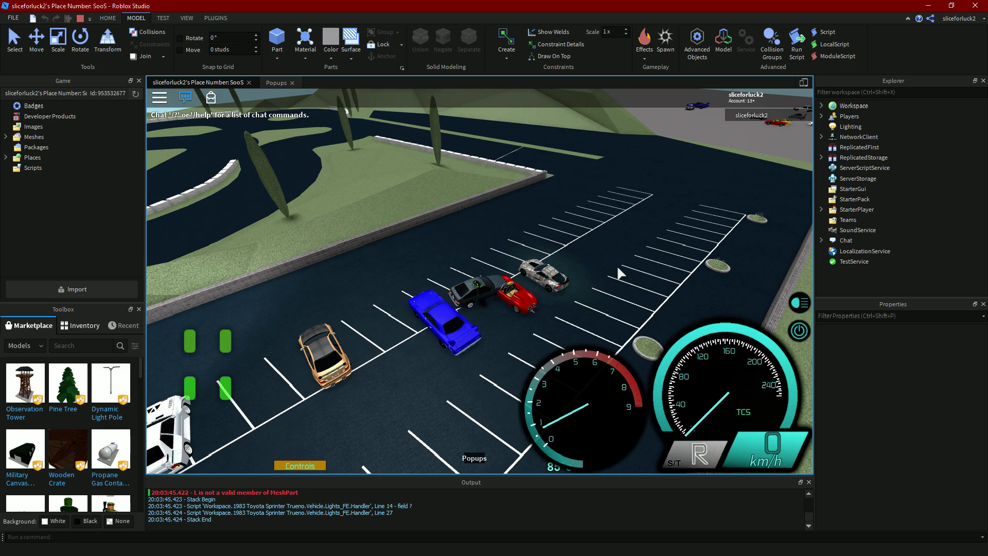
- Switch to the camouflage coupe, drive it across the baseplate to the blue Superbird and get out
{"action": "key", "text": "space"}
{"action": "right_click_drag", "start_coordinate": [617, 264], "coordinate": [617, 268]}
{"action": "key", "text": "w"}
{"action": "key", "text": "d"}
{"action": "key", "text": "w"}
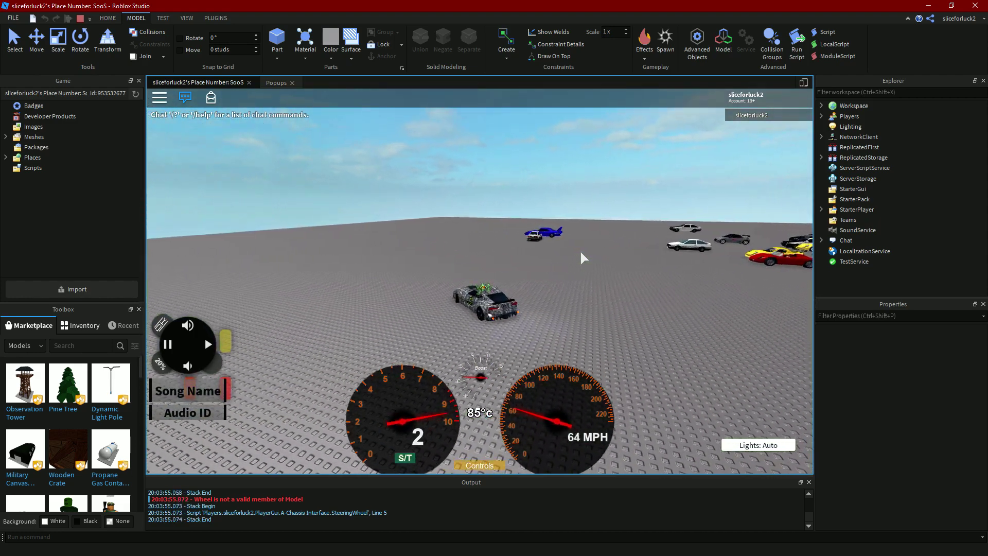
{"action": "key", "text": "space"}
{"action": "key", "text": "w"}
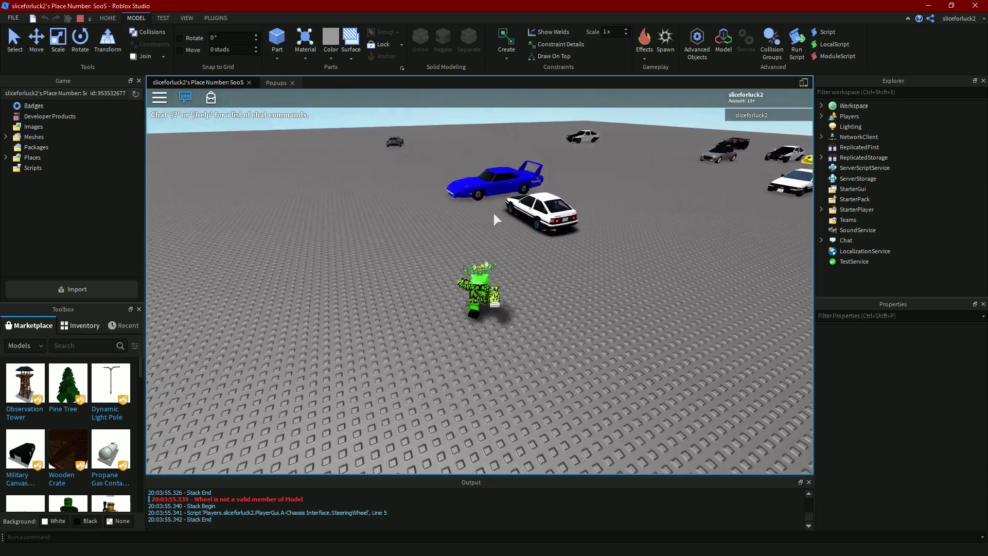
- Get into the Superbird, turn on its ignition and trigger the Popups control to raise the headlights
{"action": "scroll", "coordinate": [495, 224], "scroll_direction": "up", "scroll_amount": 3}
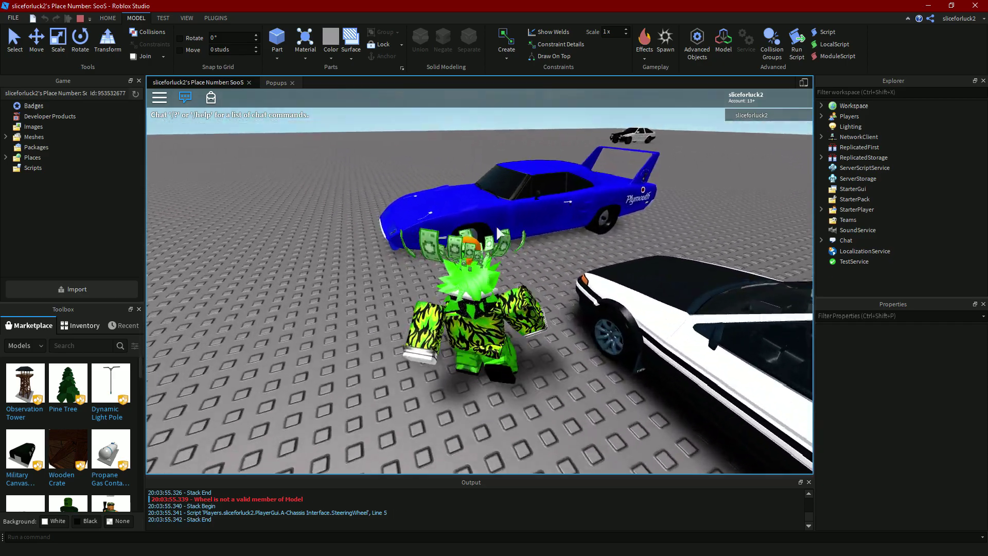
{"action": "key", "text": "w"}
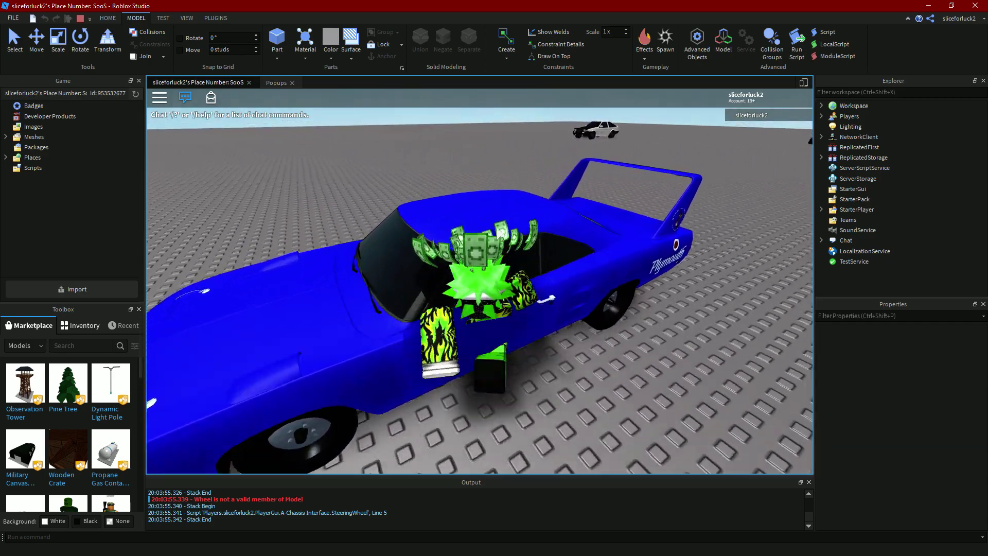
{"action": "right_click_drag", "start_coordinate": [496, 225], "coordinate": [496, 227]}
{"action": "right_click_drag", "start_coordinate": [540, 262], "coordinate": [547, 262]}
{"action": "scroll", "coordinate": [548, 263], "scroll_direction": "down", "scroll_amount": 2}
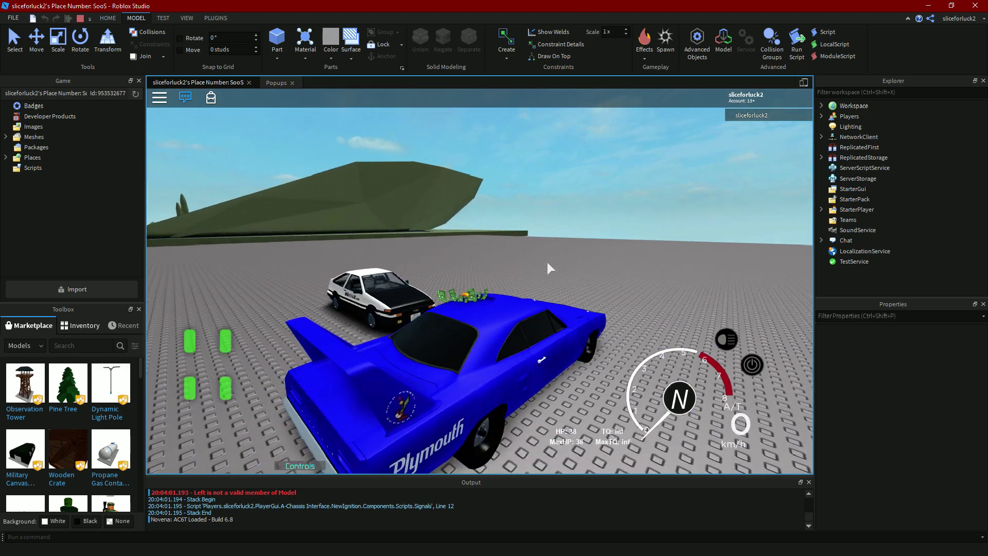
{"action": "left_click", "coordinate": [758, 362]}
{"action": "right_click_drag", "start_coordinate": [616, 255], "coordinate": [617, 258]}
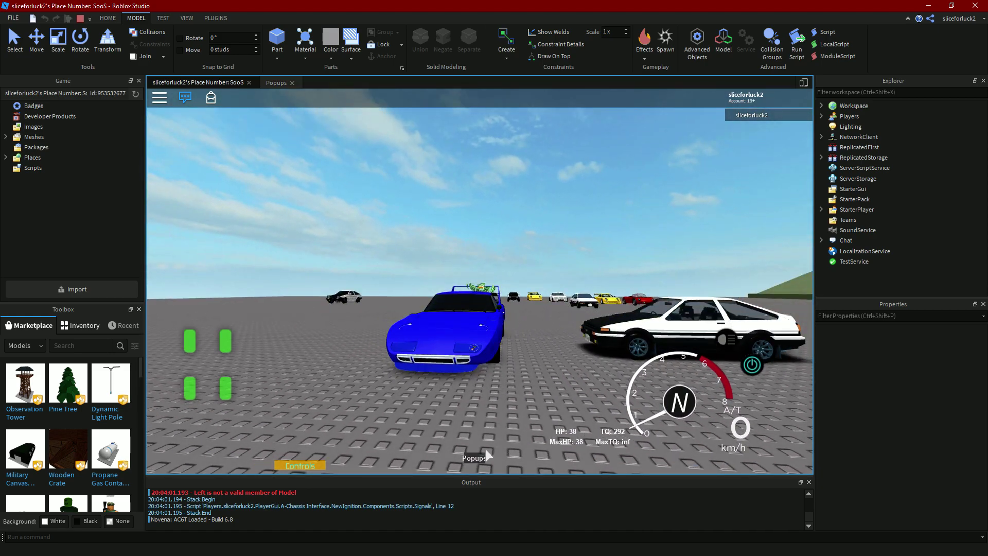
{"action": "right_click_drag", "start_coordinate": [498, 396], "coordinate": [481, 417]}
- Leave the Superbird and inspect the opening angle of its raised popup headlights from the front and from above
{"action": "scroll", "coordinate": [482, 417], "scroll_direction": "up", "scroll_amount": 3}
{"action": "key", "text": "space"}
{"action": "scroll", "coordinate": [481, 417], "scroll_direction": "up", "scroll_amount": 5}
{"action": "key", "text": "d"}
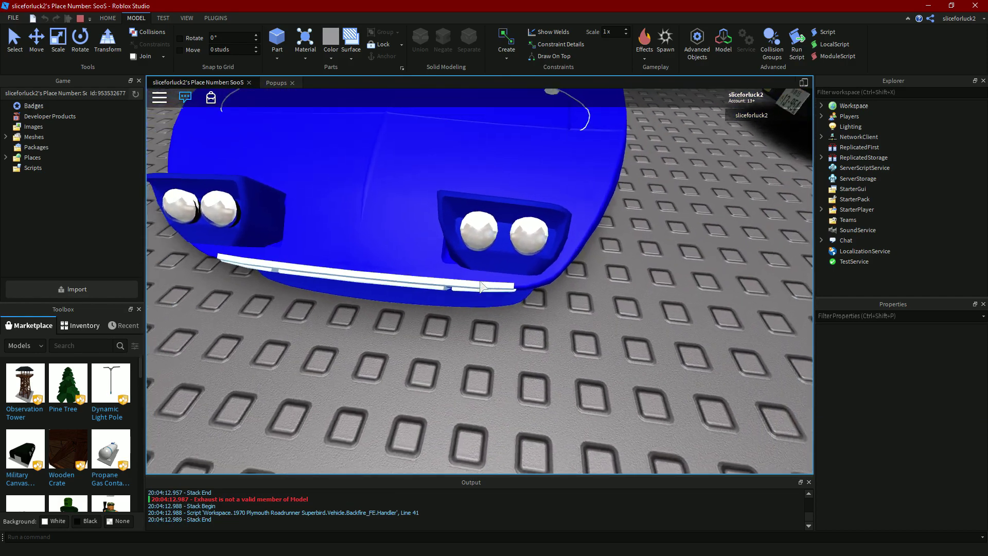
{"action": "key", "text": "d"}
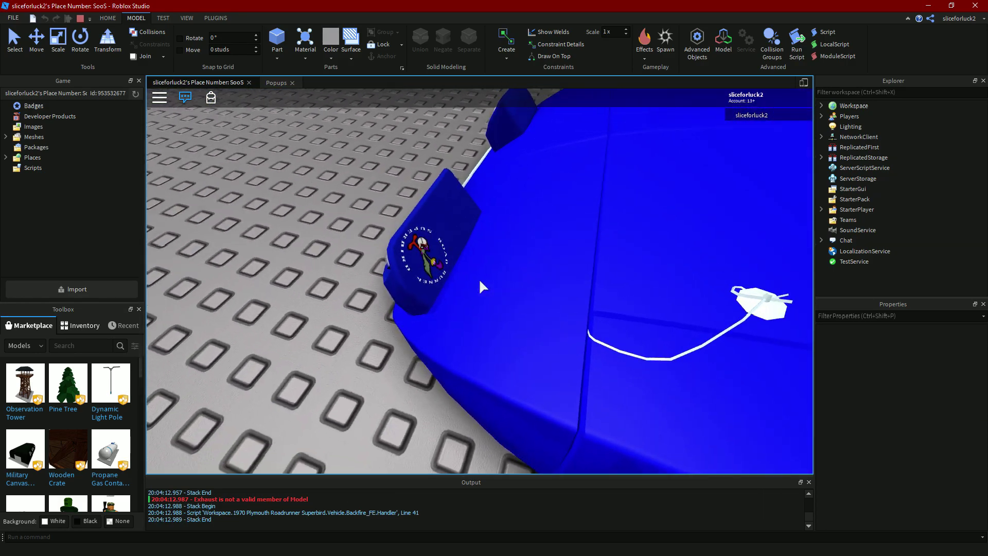
{"action": "key", "text": "a"}
{"action": "key", "text": "d"}
{"action": "right_click_drag", "start_coordinate": [478, 279], "coordinate": [479, 279]}
{"action": "scroll", "coordinate": [480, 281], "scroll_direction": "down", "scroll_amount": 5}
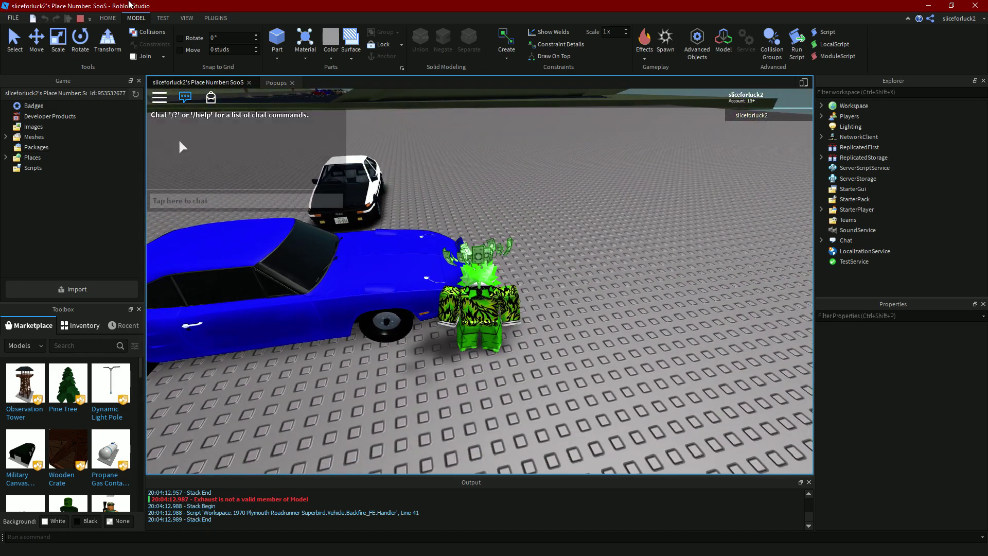
- Stop the playtest and set hinge.DesiredAngle on line 25 of the Popups script to -.47
{"action": "left_click", "coordinate": [80, 18]}
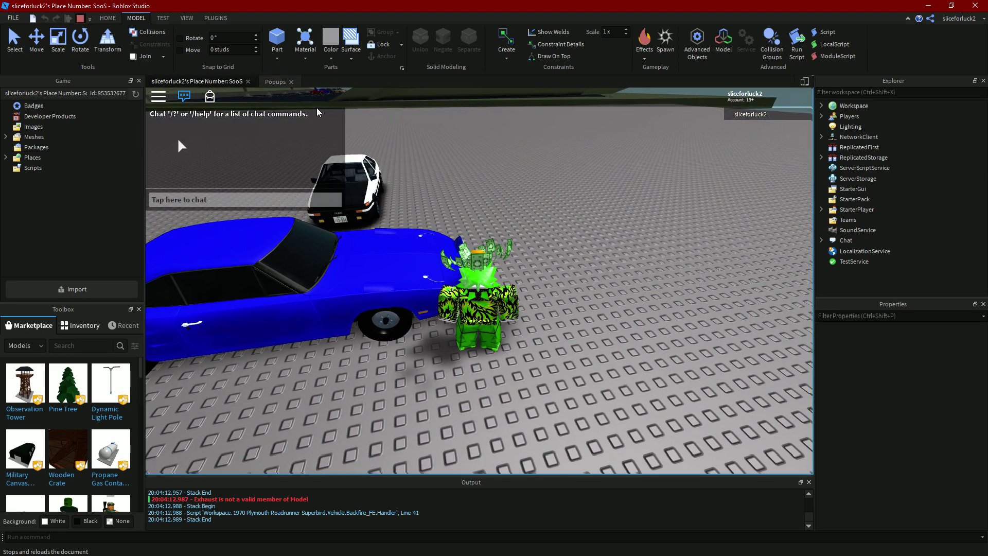
{"action": "key", "text": "shift+F5"}
{"action": "left_click", "coordinate": [282, 82]}
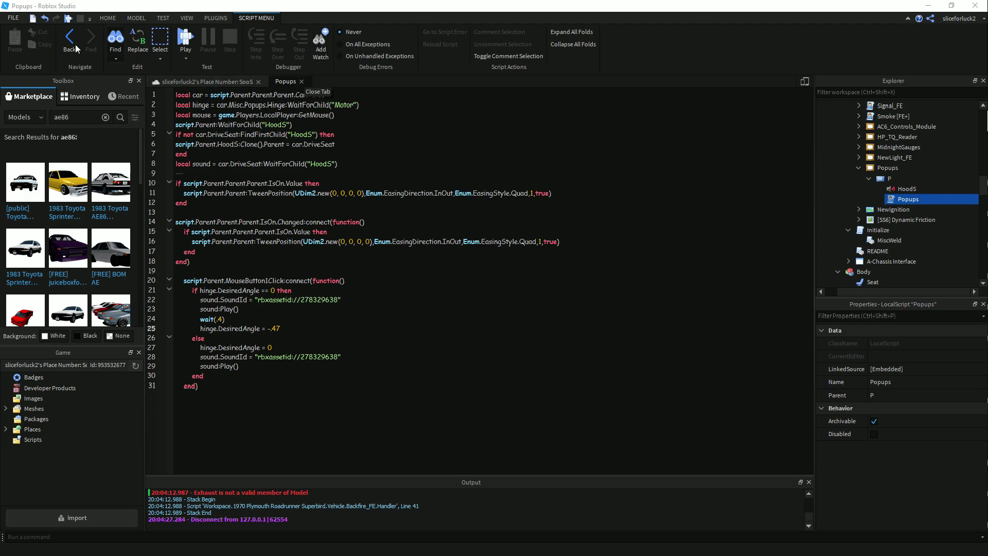
- Start another playtest, drive the white Sprinter Trueno out to the Superbird and get out beside it
{"action": "left_click", "coordinate": [68, 18]}
{"action": "key", "text": "F5"}
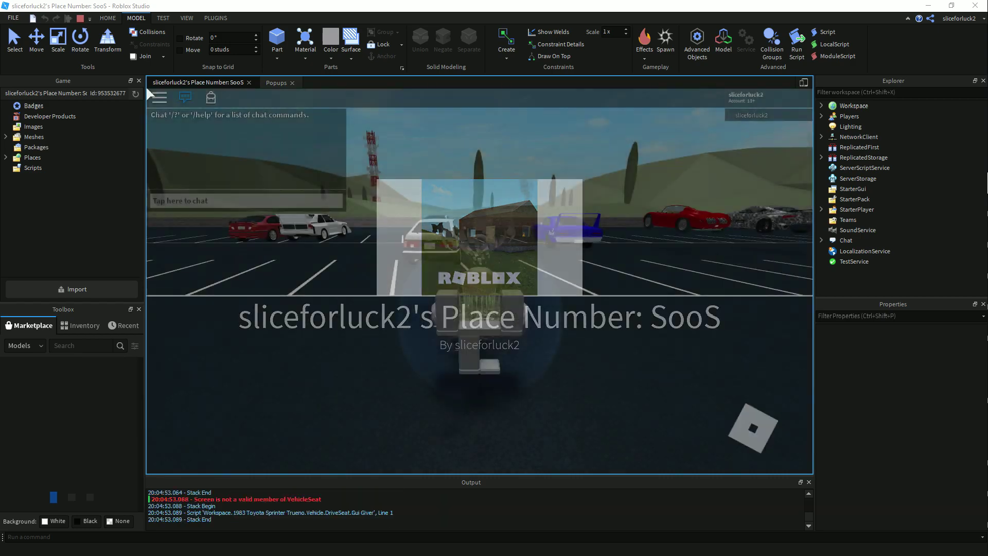
{"action": "key", "text": "w"}
{"action": "right_click_drag", "start_coordinate": [573, 279], "coordinate": [545, 265]}
{"action": "scroll", "coordinate": [545, 265], "scroll_direction": "down", "scroll_amount": 2}
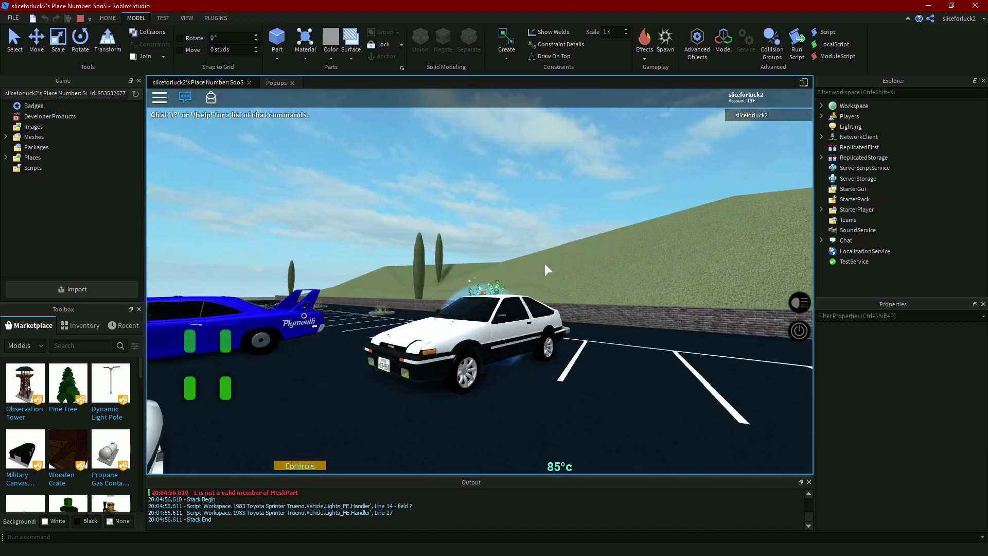
{"action": "key", "text": "w"}
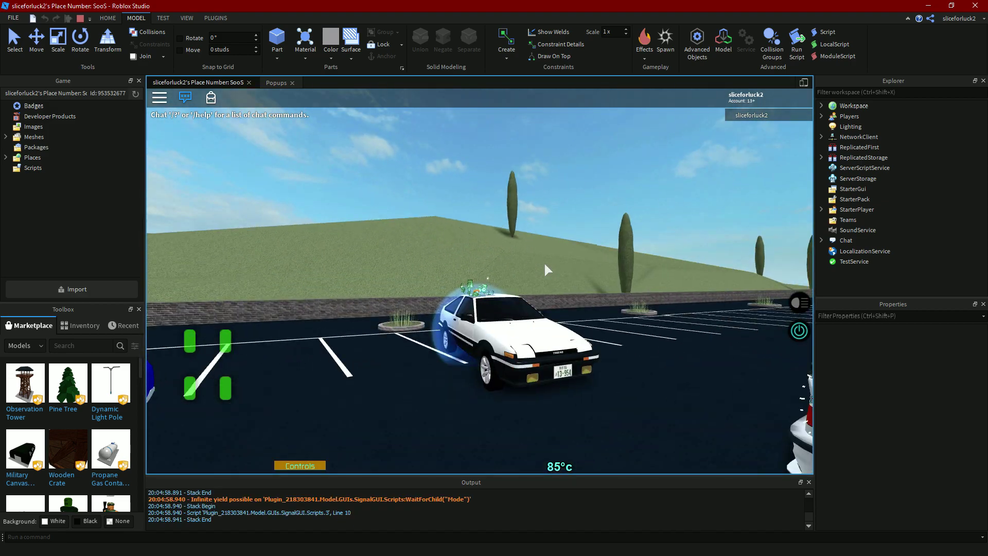
{"action": "key", "text": "d"}
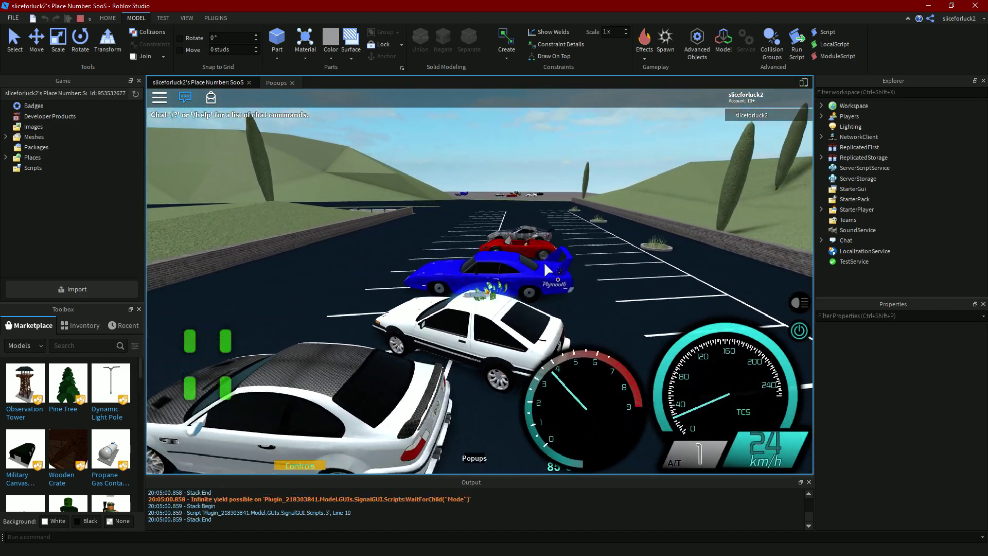
{"action": "key", "text": "w"}
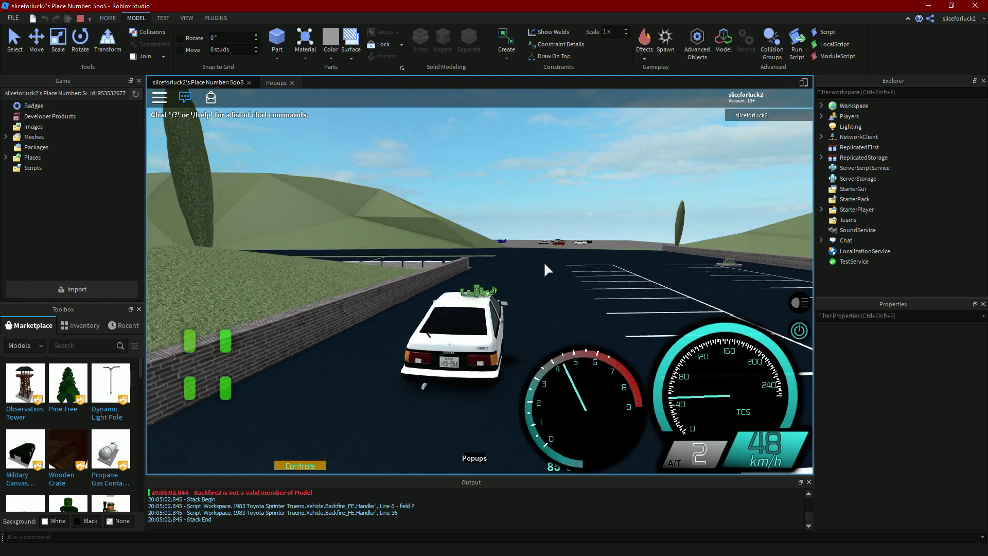
{"action": "key", "text": "w"}
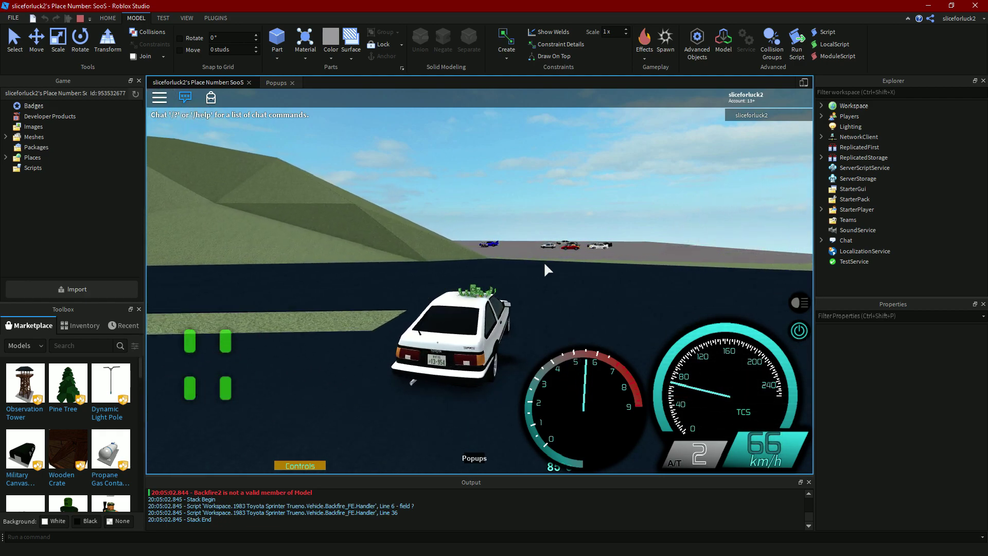
{"action": "key", "text": "w"}
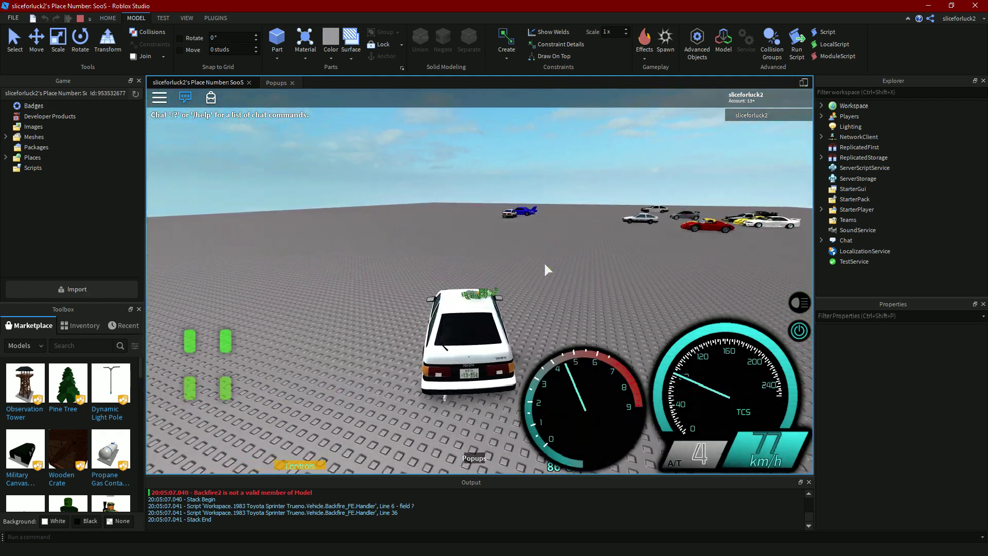
{"action": "key", "text": "space"}
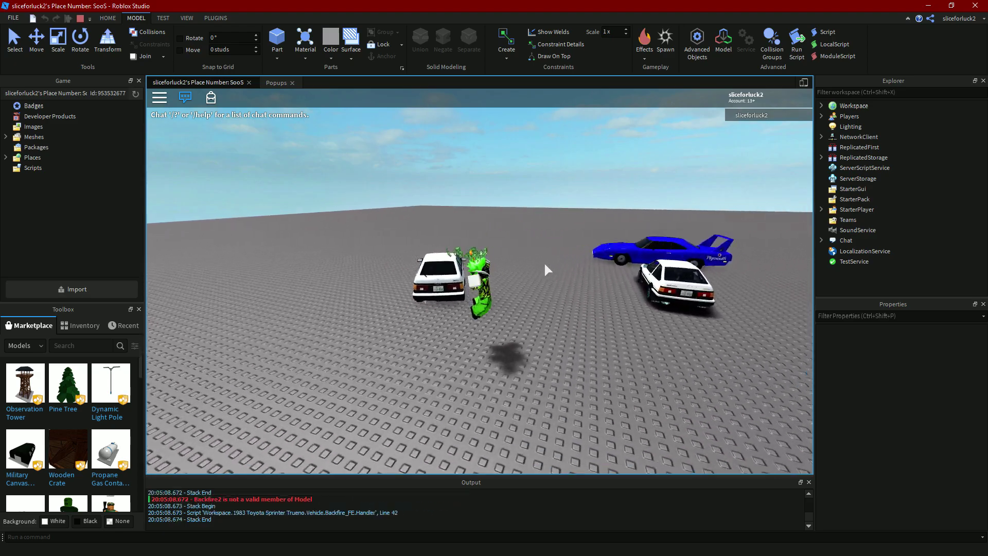
- Start the Superbird, trigger its Popups control and check the height of the raised headlights
{"action": "key", "text": "w"}
{"action": "key", "text": "w"}
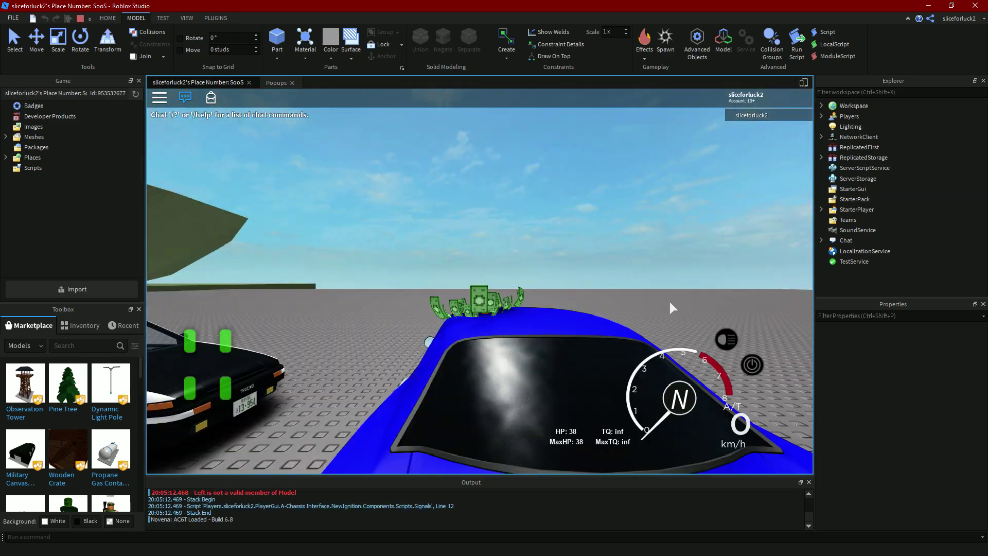
{"action": "left_click", "coordinate": [753, 365]}
{"action": "right_click_drag", "start_coordinate": [485, 328], "coordinate": [484, 327]}
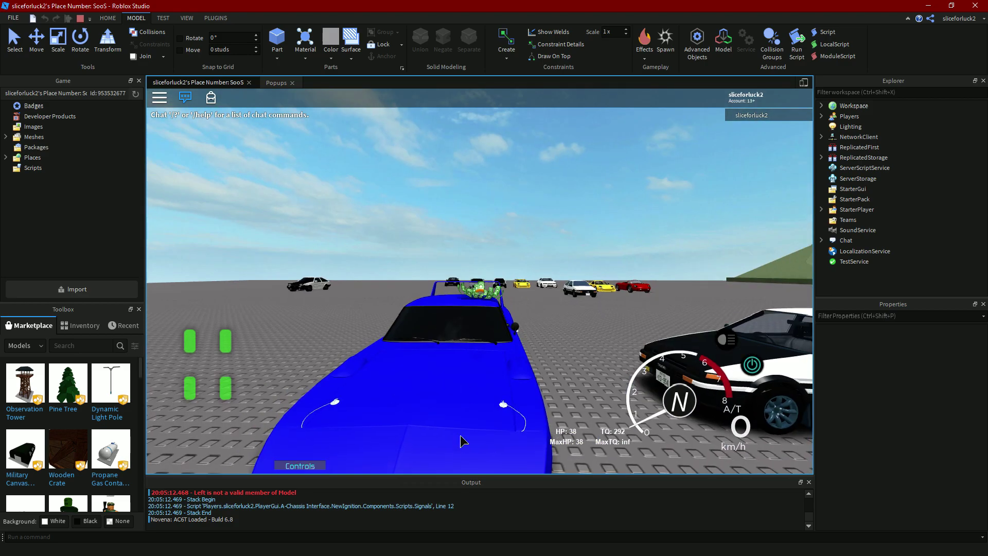
{"action": "left_click", "coordinate": [473, 459]}
{"action": "scroll", "coordinate": [479, 404], "scroll_direction": "down", "scroll_amount": 2}
{"action": "scroll", "coordinate": [479, 403], "scroll_direction": "down", "scroll_amount": 2}
{"action": "right_click_drag", "start_coordinate": [478, 403], "coordinate": [478, 403]}
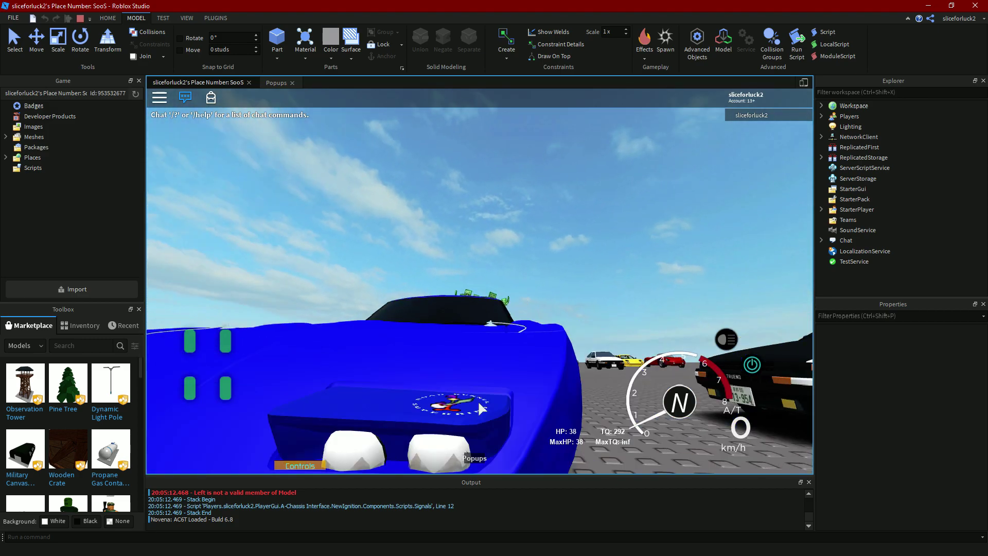
- Stop the playtest, set hinge.DesiredAngle on line 25 of the Popups script to -.67 and close the script
{"action": "left_click", "coordinate": [84, 18]}
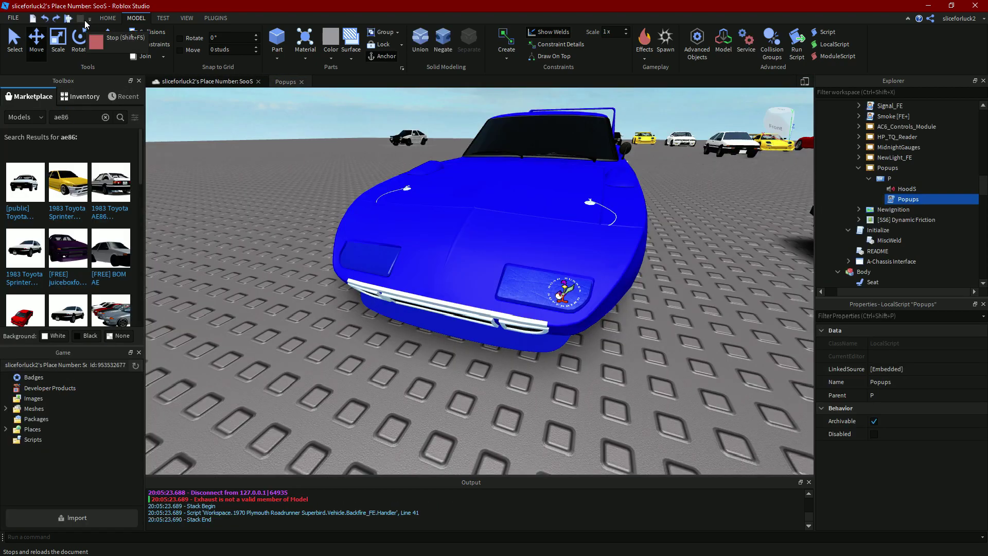
{"action": "left_click", "coordinate": [283, 83]}
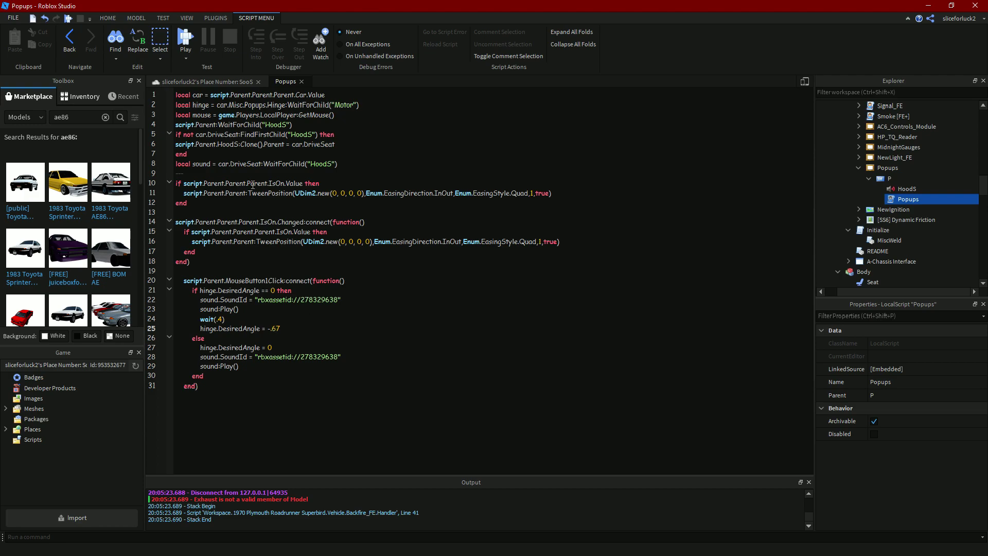
{"action": "left_click", "coordinate": [302, 81]}
- Check the Superbird's closed headlight covers and expand its NewLight_FE plugin to show the contents
{"action": "scroll", "coordinate": [499, 278], "scroll_direction": "up", "scroll_amount": 5}
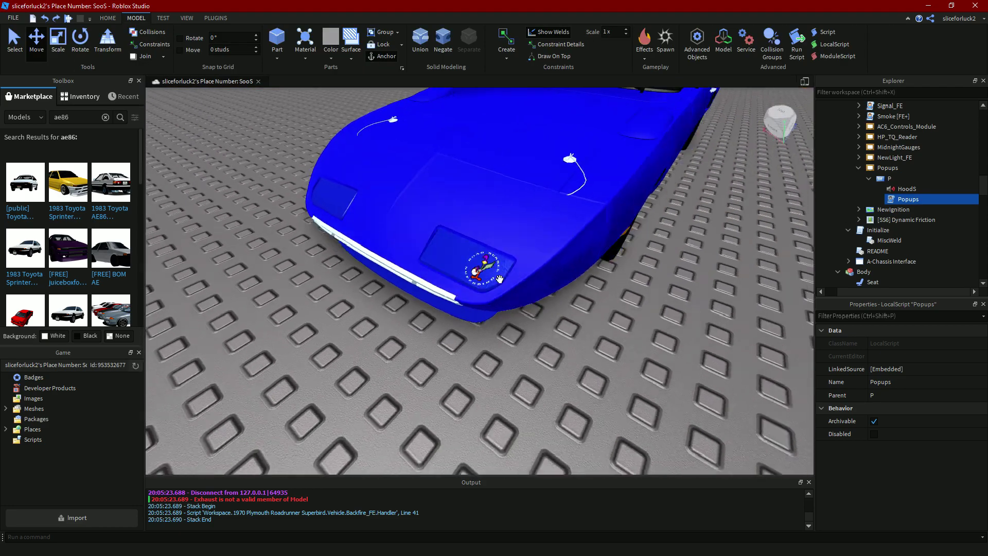
{"action": "scroll", "coordinate": [499, 279], "scroll_direction": "up", "scroll_amount": 5}
{"action": "right_click_drag", "start_coordinate": [500, 279], "coordinate": [331, 251]}
{"action": "right_click_drag", "start_coordinate": [432, 165], "coordinate": [432, 161]}
{"action": "scroll", "coordinate": [432, 161], "scroll_direction": "down", "scroll_amount": 4}
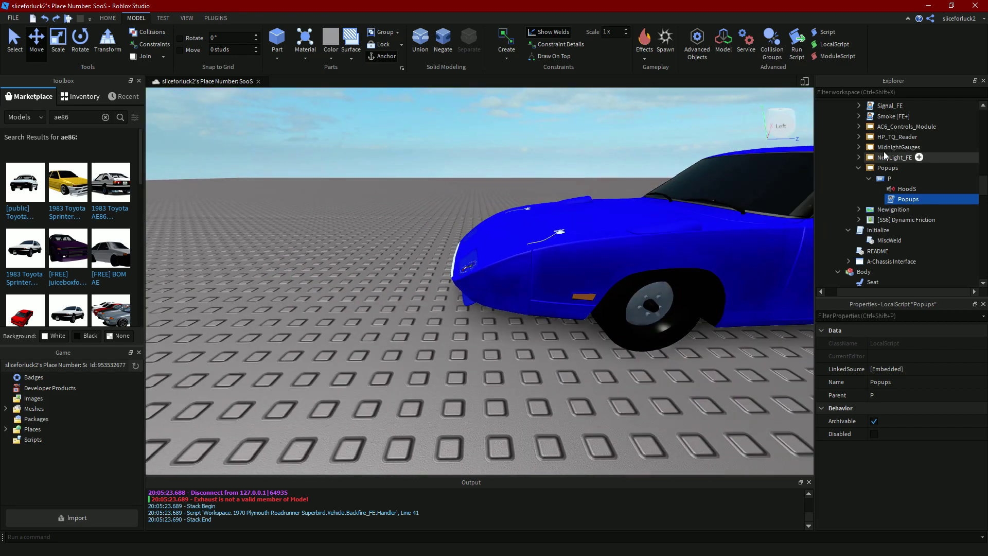
{"action": "scroll", "coordinate": [884, 151], "scroll_direction": "up", "scroll_amount": 2}
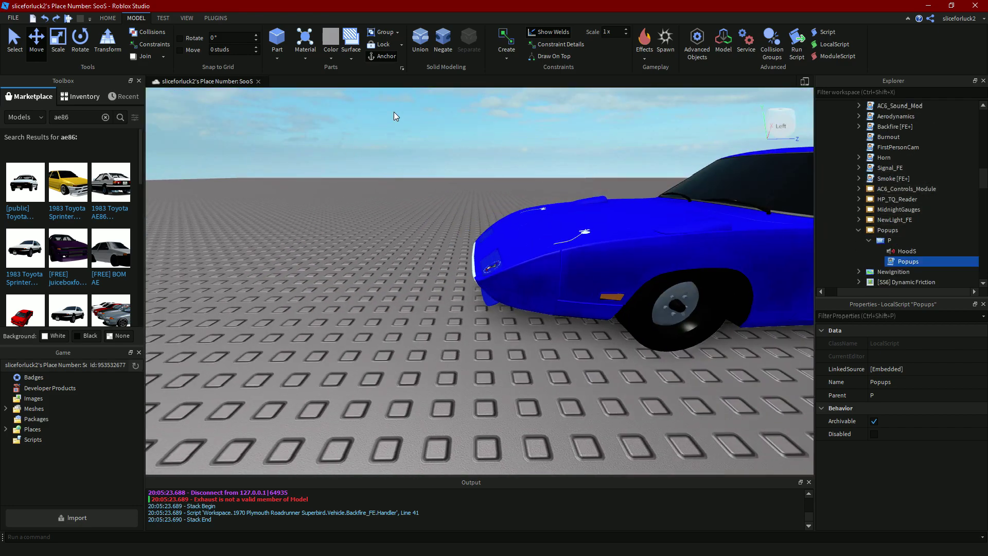
{"action": "left_click", "coordinate": [858, 220]}
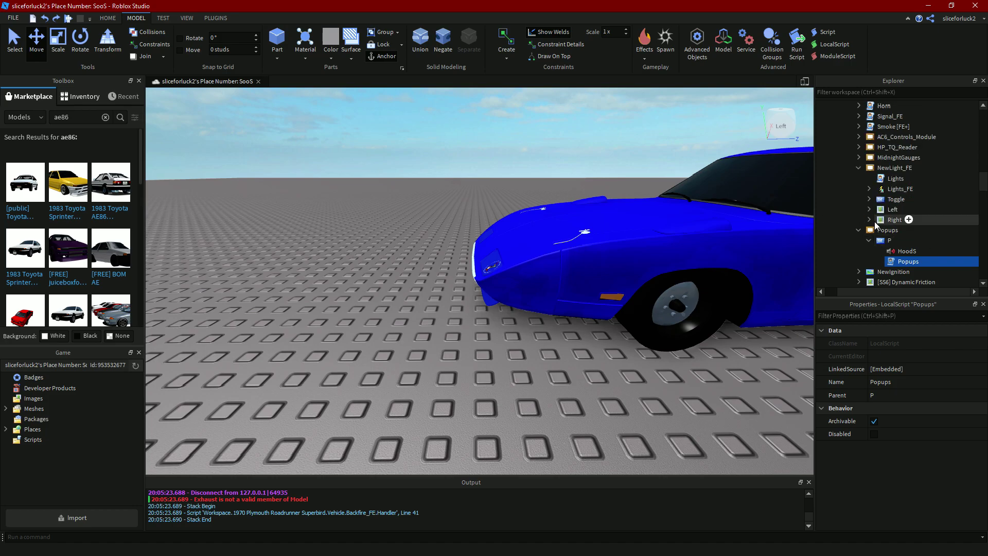
- Select the white AE86 beside the Superbird and look through its A-Chassis Tune plugins for the Lights and Popups entries
{"action": "right_click_drag", "start_coordinate": [317, 182], "coordinate": [315, 183]}
{"action": "key", "text": "s"}
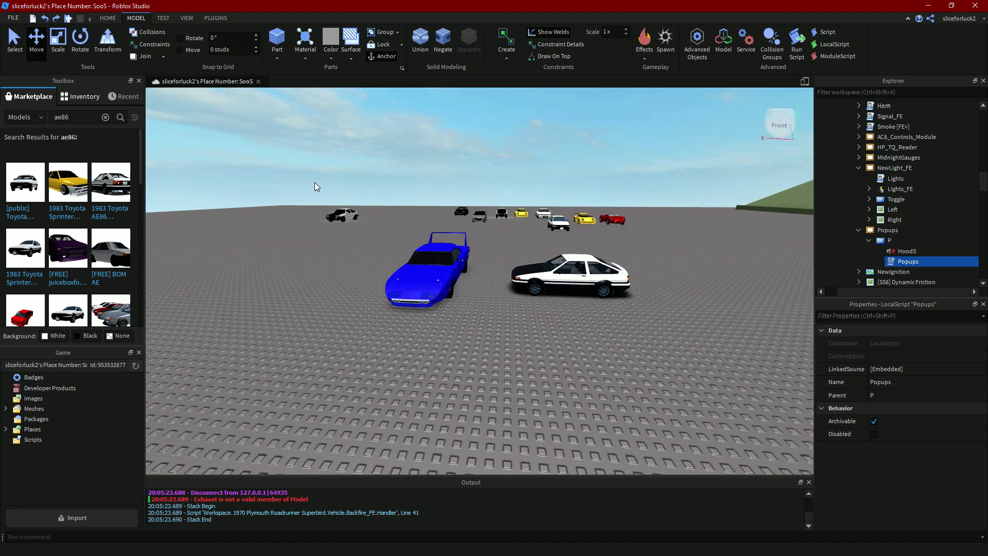
{"action": "left_click", "coordinate": [555, 274]}
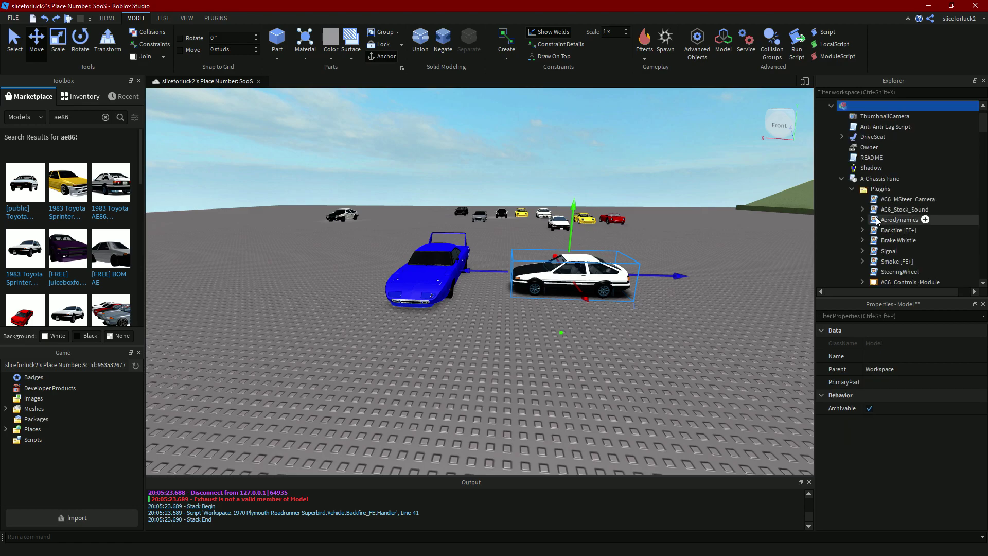
{"action": "scroll", "coordinate": [878, 216], "scroll_direction": "down", "scroll_amount": 1}
{"action": "scroll", "coordinate": [880, 216], "scroll_direction": "down", "scroll_amount": 2}
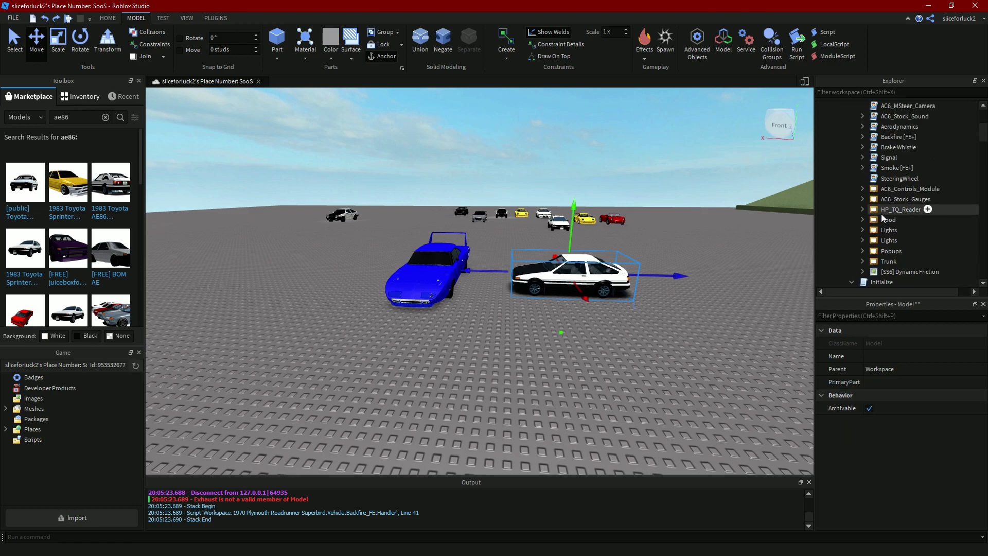
{"action": "scroll", "coordinate": [887, 246], "scroll_direction": "up", "scroll_amount": 3}
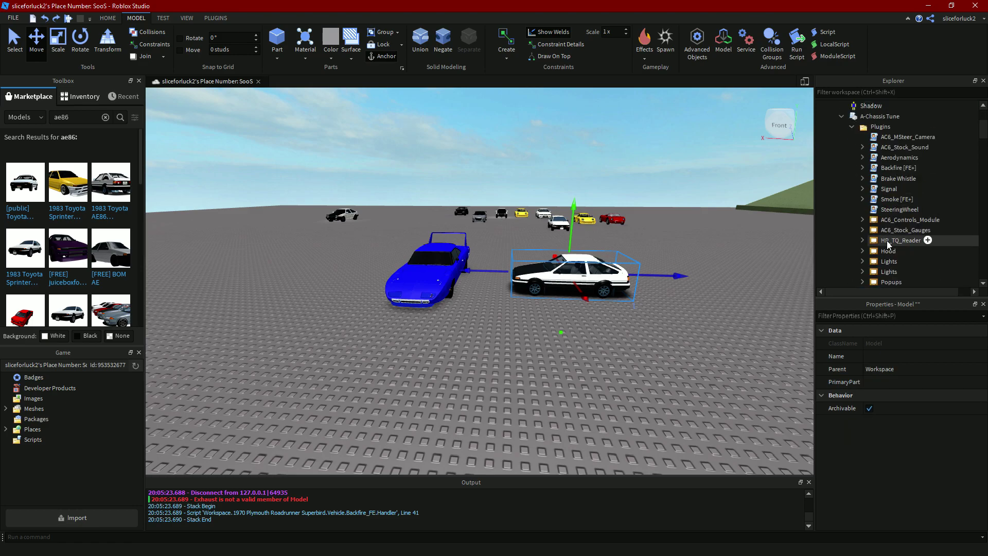
{"action": "left_click", "coordinate": [878, 261]}
- Focus on the 1970 Plymouth Roadrunner Superbird and open the Lights script inside its NewLight_FE plugin
{"action": "left_click", "coordinate": [426, 269]}
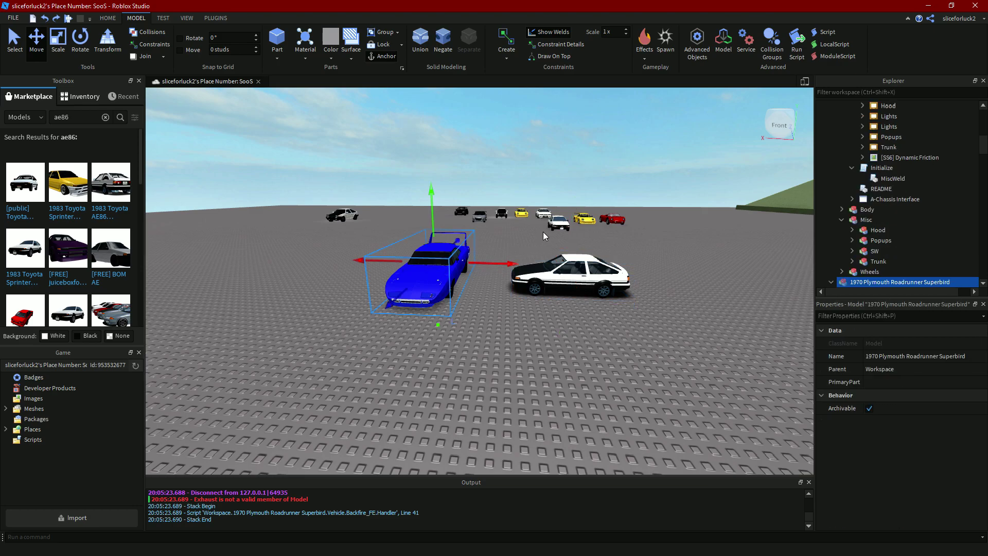
{"action": "key", "text": "f"}
{"action": "scroll", "coordinate": [914, 202], "scroll_direction": "down", "scroll_amount": 3}
{"action": "scroll", "coordinate": [914, 201], "scroll_direction": "down", "scroll_amount": 4}
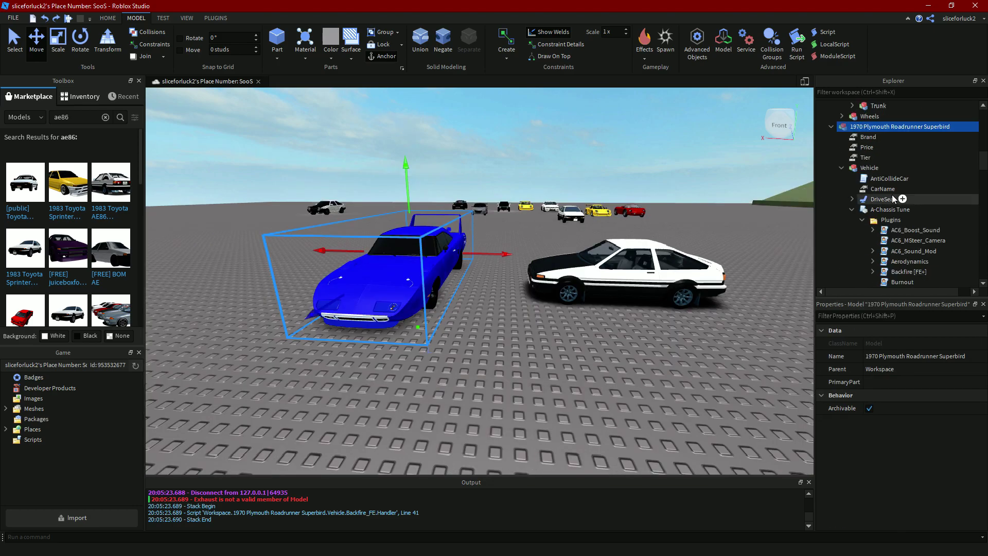
{"action": "scroll", "coordinate": [622, 201], "scroll_direction": "up", "scroll_amount": 5}
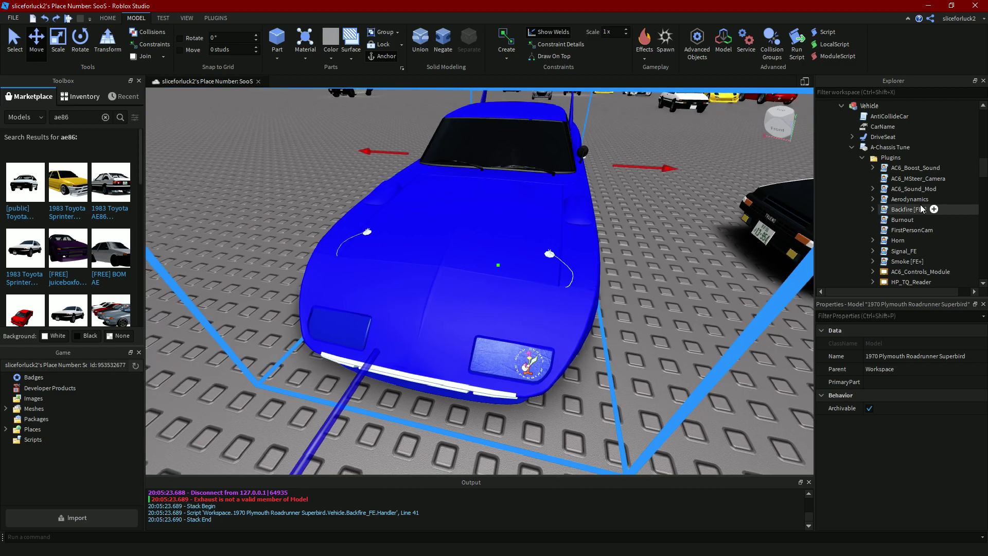
{"action": "scroll", "coordinate": [915, 239], "scroll_direction": "down", "scroll_amount": 3}
{"action": "scroll", "coordinate": [915, 240], "scroll_direction": "down", "scroll_amount": 1}
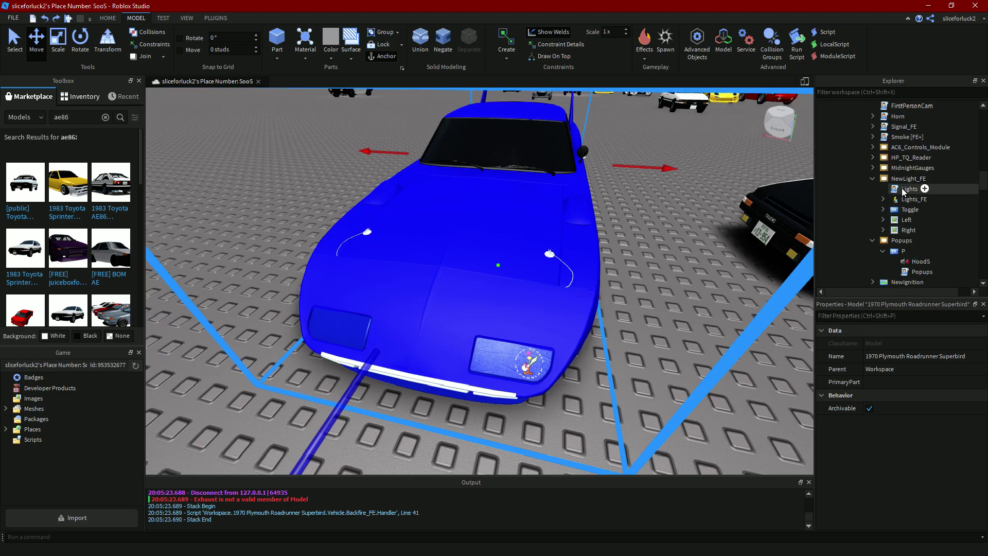
{"action": "double_click", "coordinate": [908, 189]}
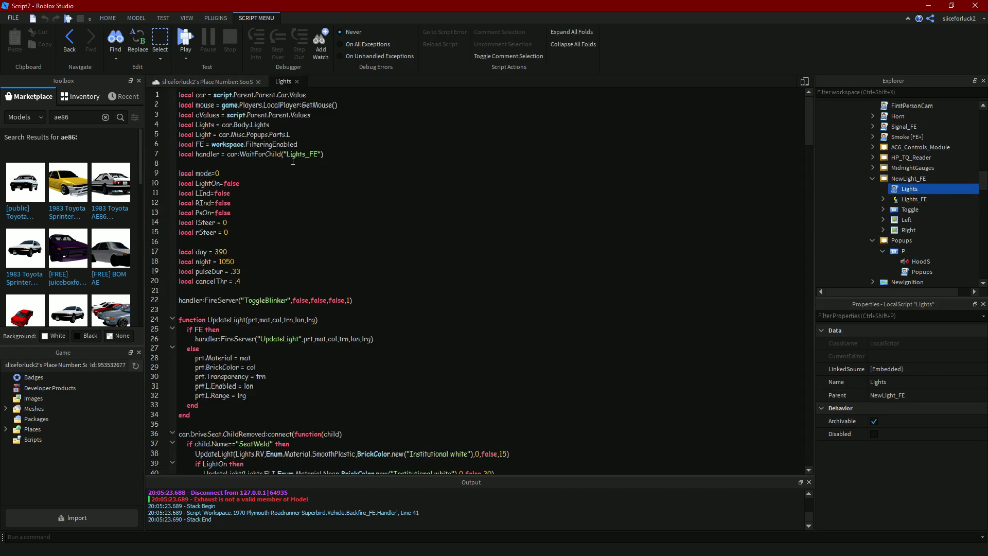
- Read through the Lights script, comparing its variable declarations with the UpdateLight calls in the seat-exit handler and ToggleLight function
{"action": "scroll", "coordinate": [292, 156], "scroll_direction": "down", "scroll_amount": 11}
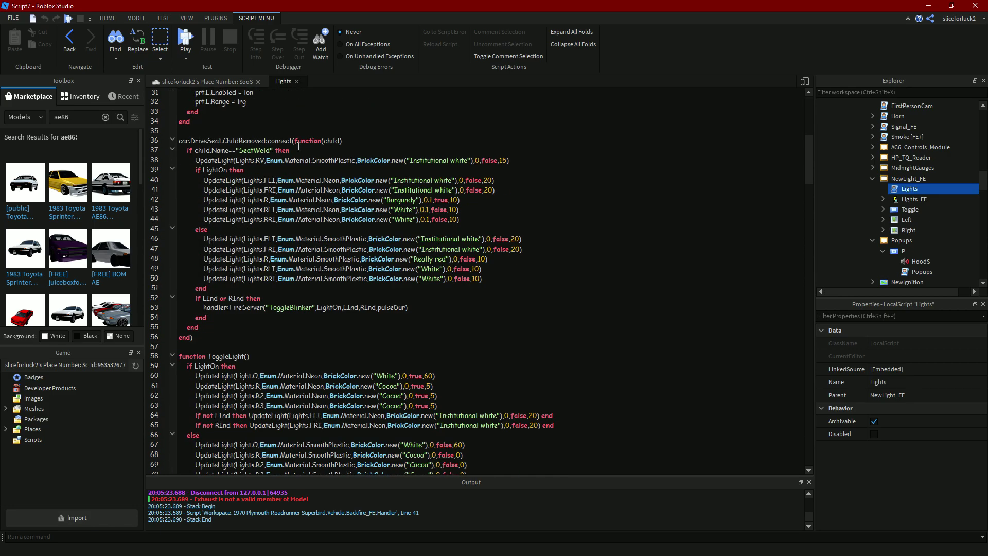
{"action": "scroll", "coordinate": [299, 215], "scroll_direction": "down", "scroll_amount": 11}
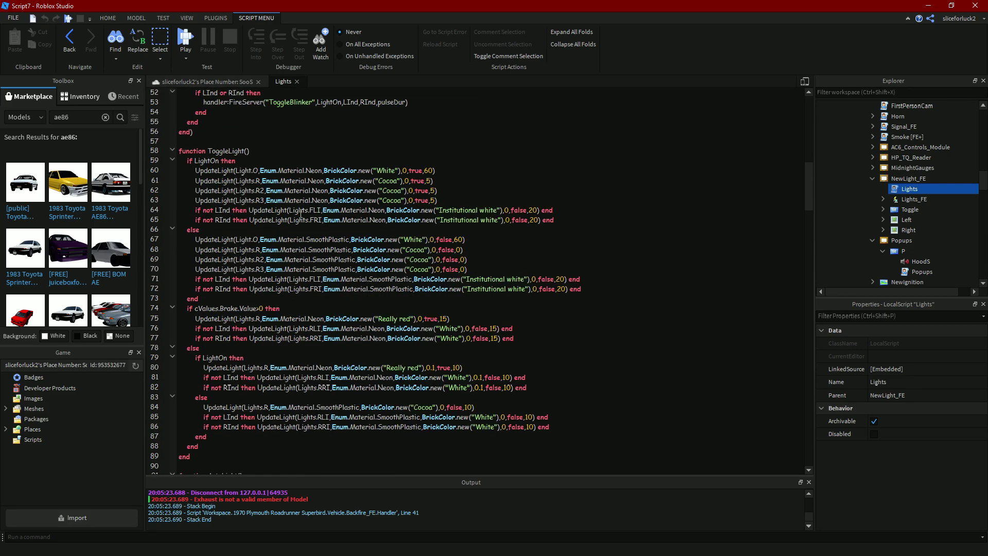
{"action": "scroll", "coordinate": [301, 213], "scroll_direction": "down", "scroll_amount": 1}
{"action": "scroll", "coordinate": [301, 213], "scroll_direction": "up", "scroll_amount": 20}
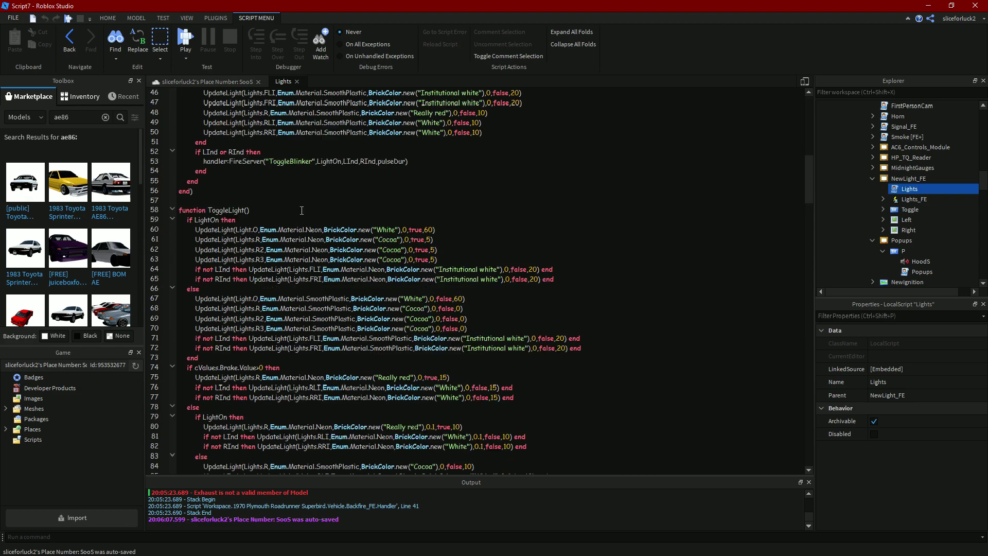
{"action": "scroll", "coordinate": [250, 330], "scroll_direction": "down", "scroll_amount": 3}
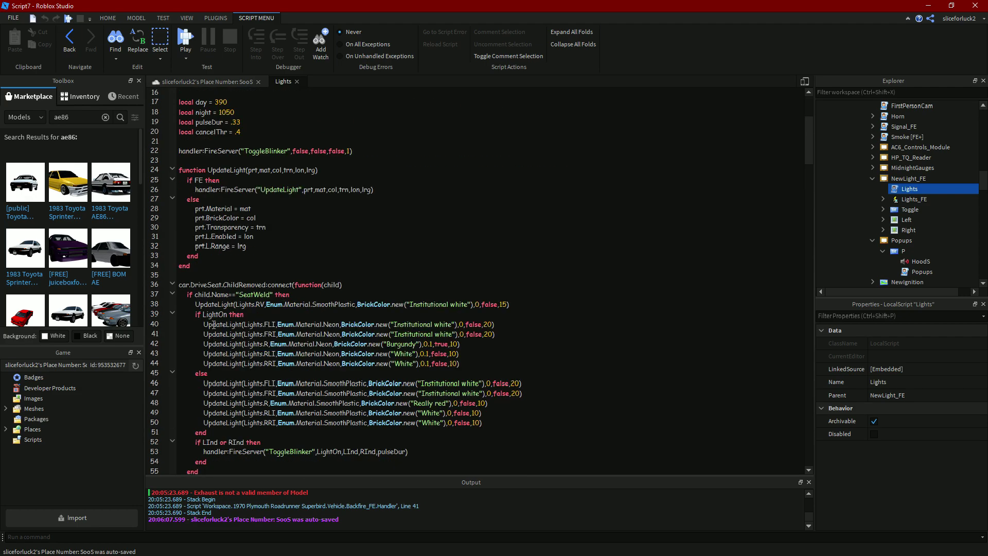
{"action": "scroll", "coordinate": [213, 324], "scroll_direction": "down", "scroll_amount": 2}
{"action": "left_click_drag", "start_coordinate": [201, 276], "coordinate": [575, 272]}
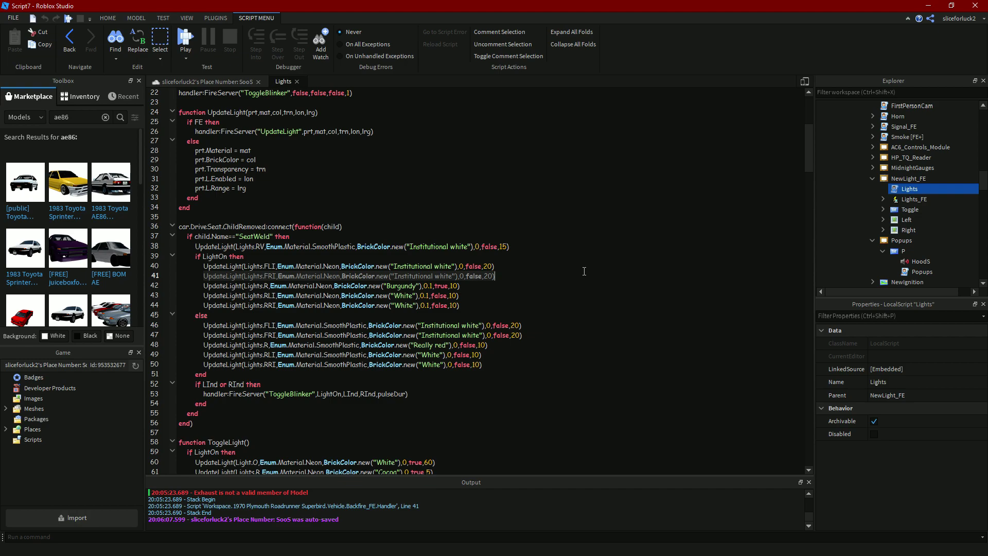
{"action": "scroll", "coordinate": [425, 267], "scroll_direction": "up", "scroll_amount": 7}
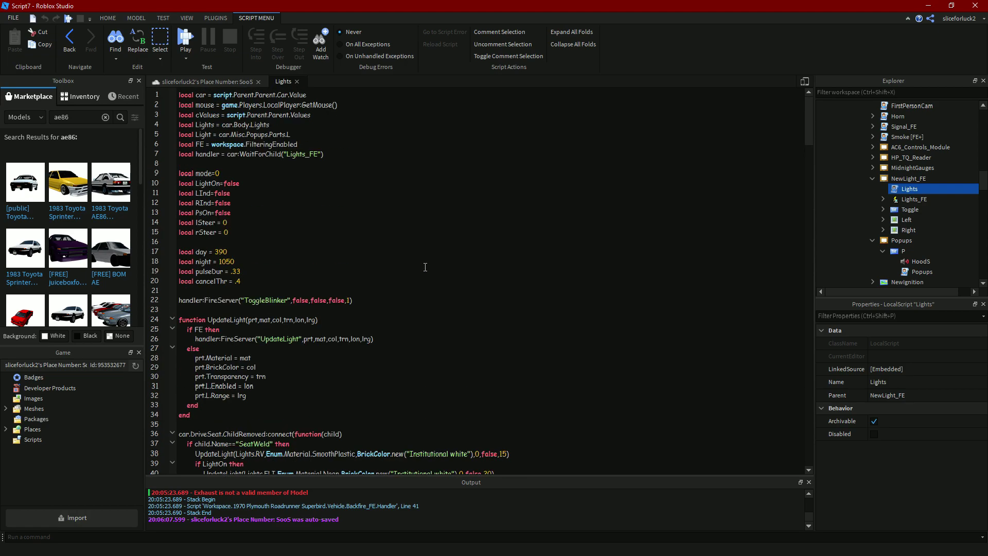
{"action": "scroll", "coordinate": [425, 267], "scroll_direction": "down", "scroll_amount": 7}
{"action": "left_click", "coordinate": [424, 266]}
{"action": "scroll", "coordinate": [296, 300], "scroll_direction": "down", "scroll_amount": 6}
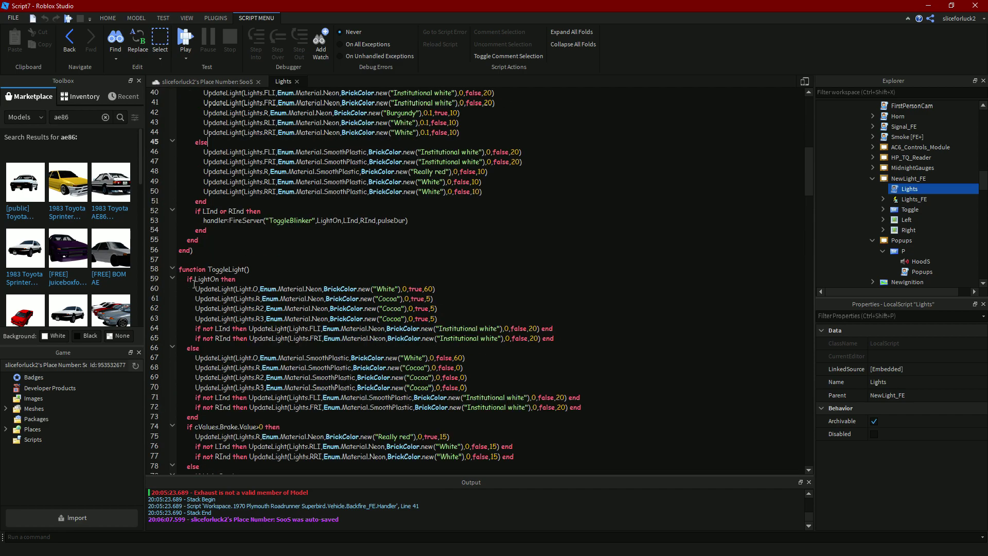
- Examine the LightOn branch of the ToggleLight function, highlighting its UpdateLight calls and the Light.O reference on line 60
{"action": "left_click_drag", "start_coordinate": [179, 269], "coordinate": [260, 266]}
{"action": "left_click_drag", "start_coordinate": [187, 279], "coordinate": [295, 281]}
{"action": "left_click_drag", "start_coordinate": [194, 289], "coordinate": [458, 320]}
{"action": "left_click", "coordinate": [495, 299]}
{"action": "left_click_drag", "start_coordinate": [235, 289], "coordinate": [255, 289]}
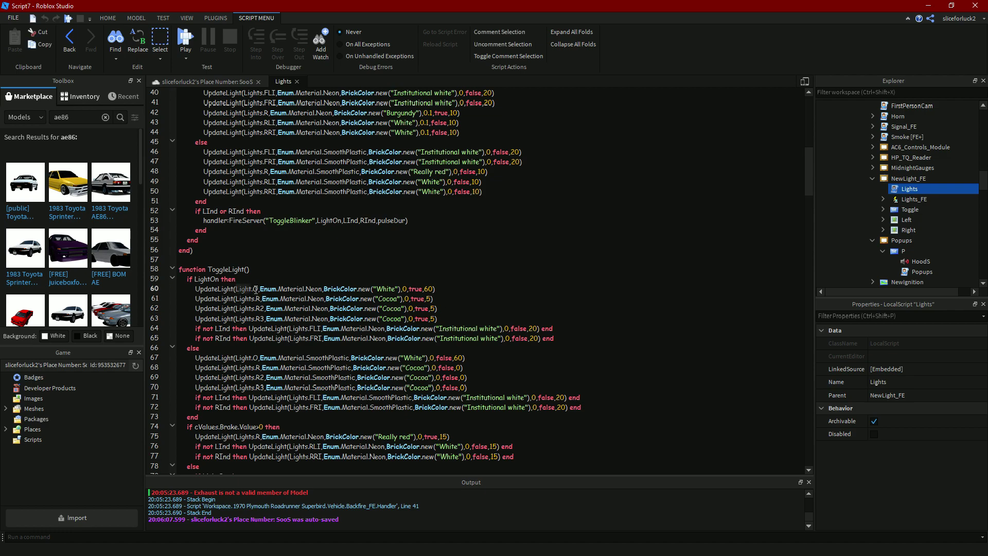